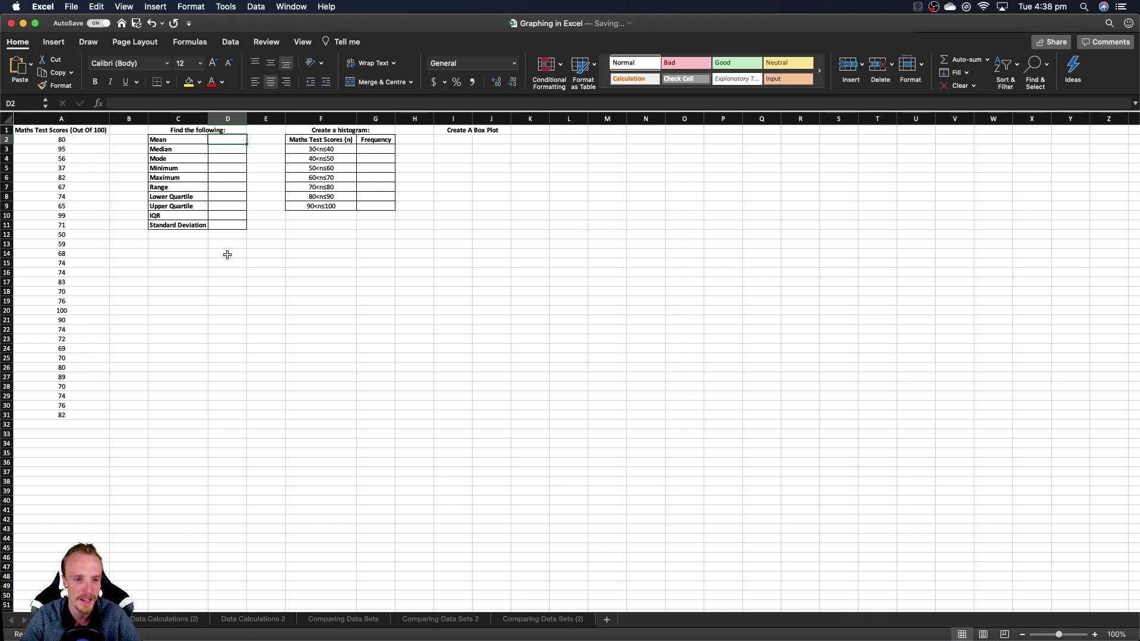
Enter =AVERAGE(A2:A31) in the Mean cell D2, giving 74.2
left_click_drag(61, 140, 77, 416)
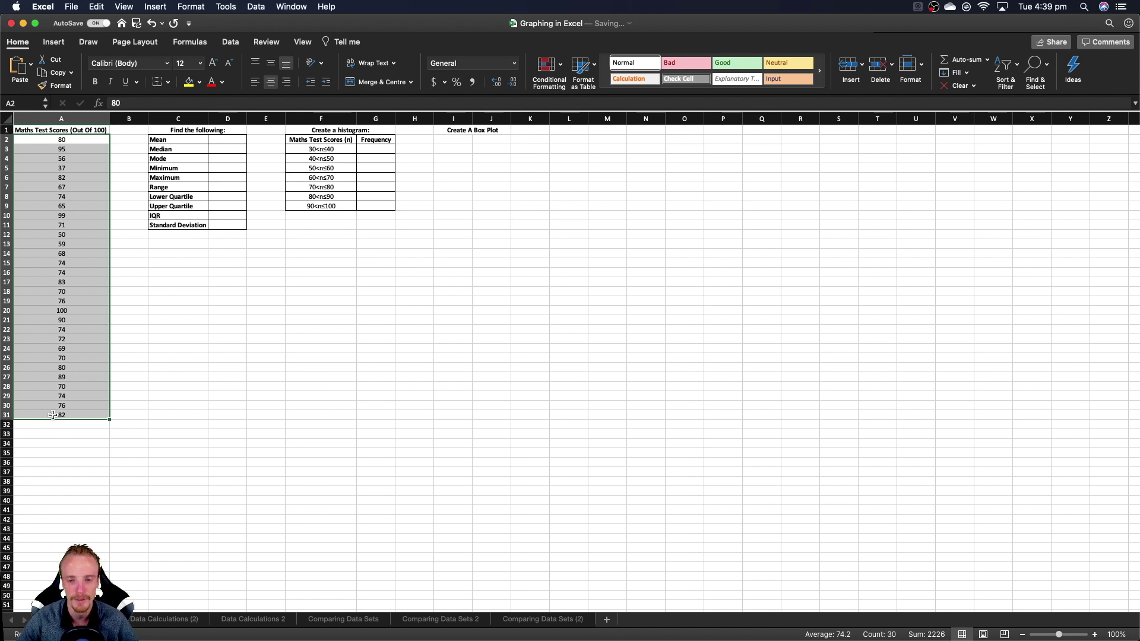
left_click(237, 139)
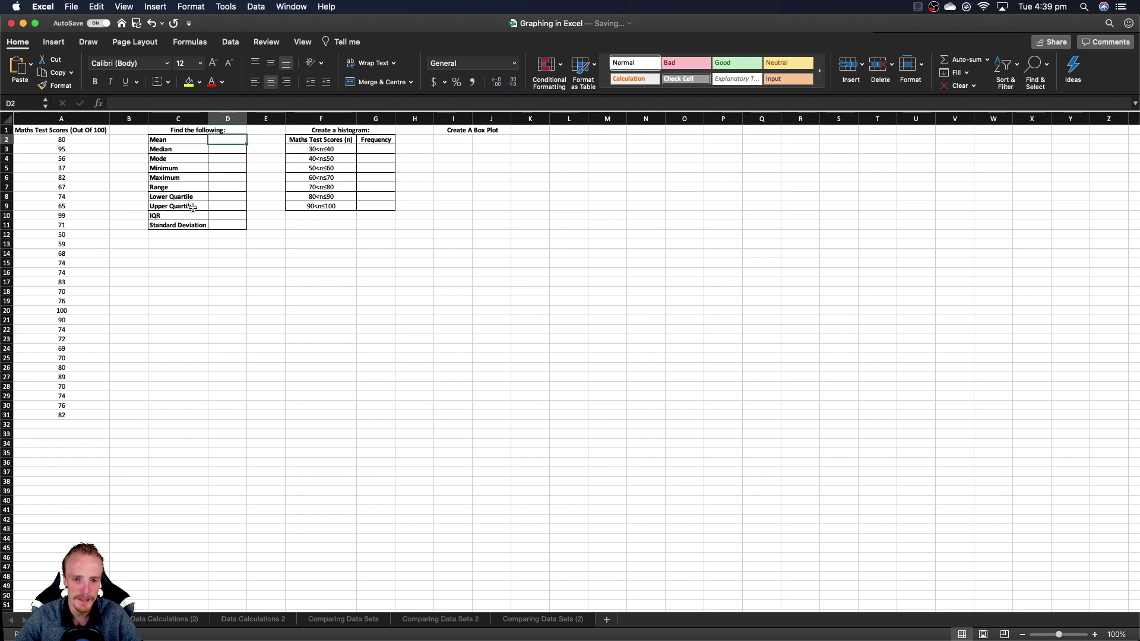
left_click(196, 139)
left_click(233, 140)
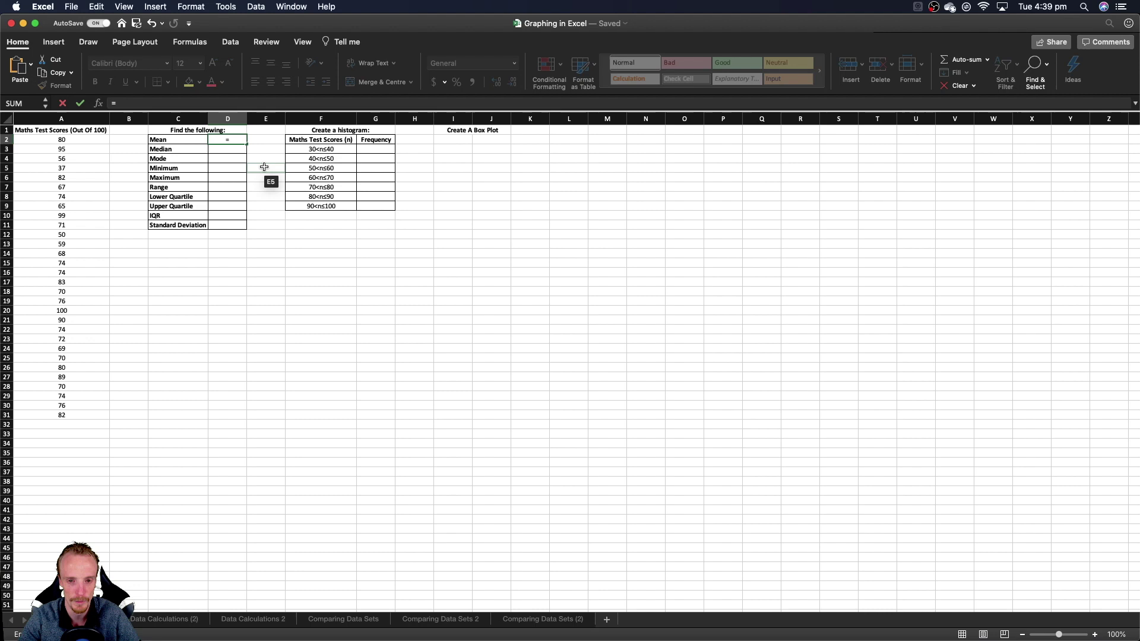
type("AVERA")
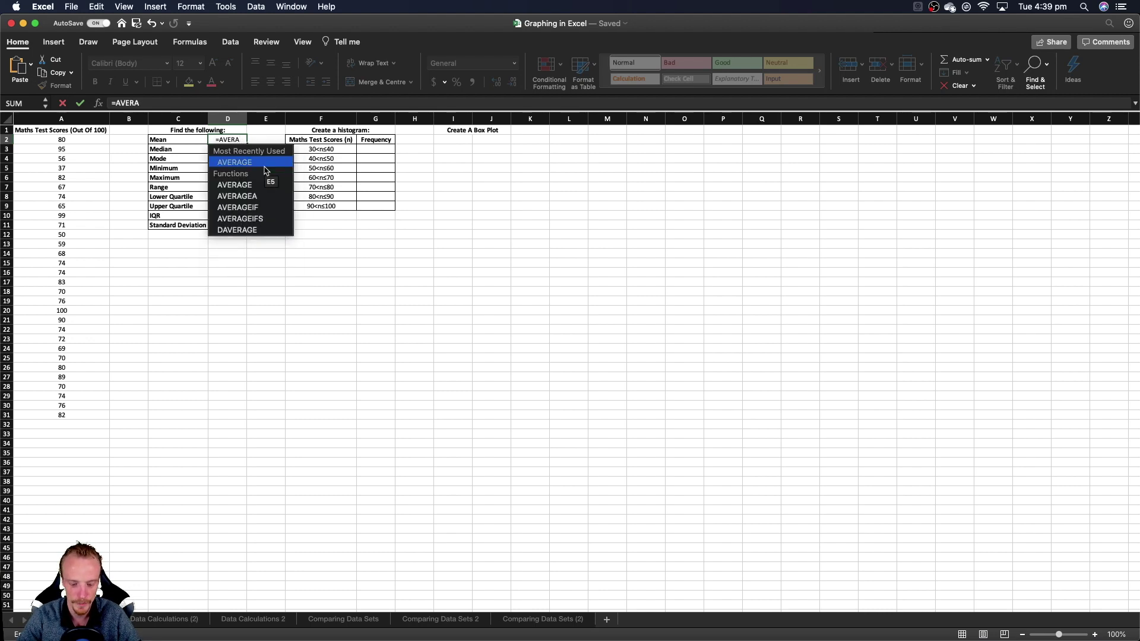
type("GE")
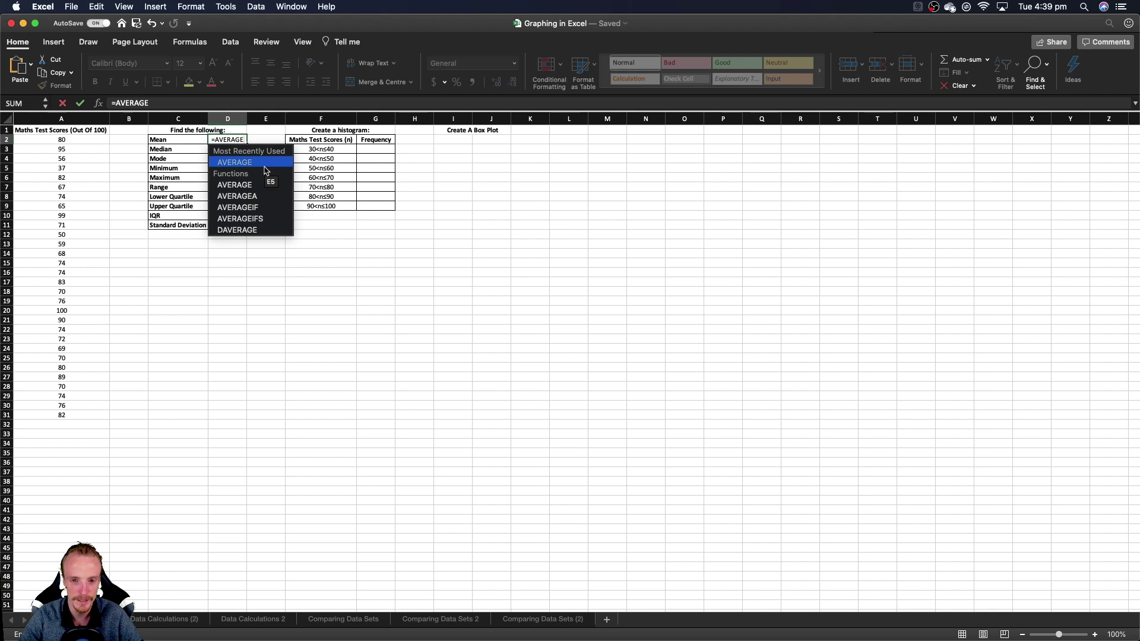
type("(")
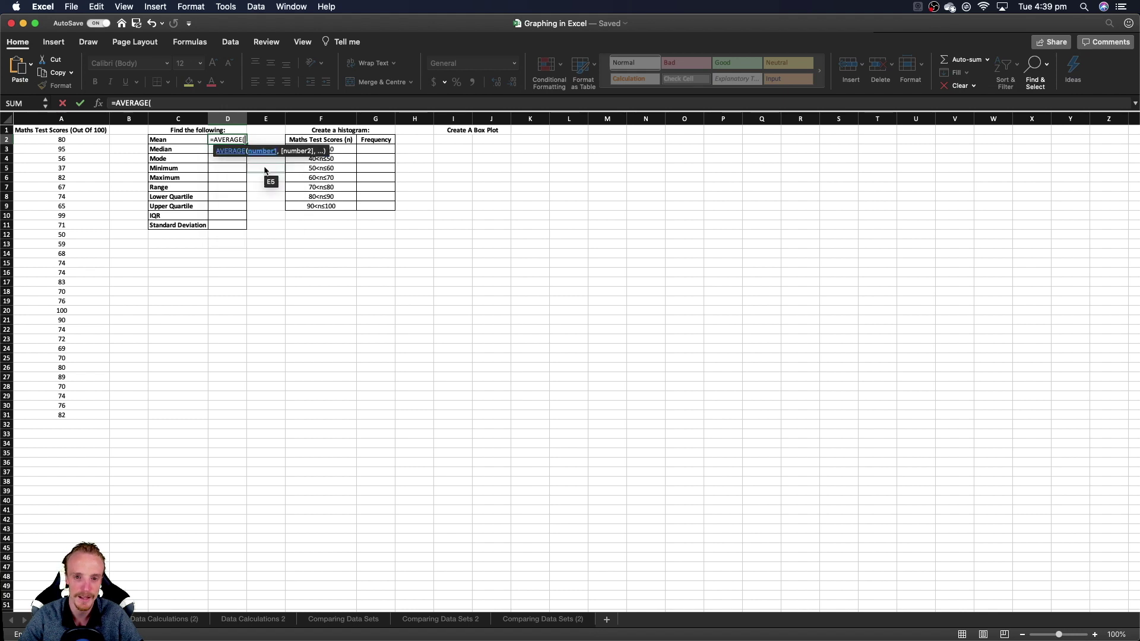
left_click(82, 139)
left_click_drag(82, 143, 89, 416)
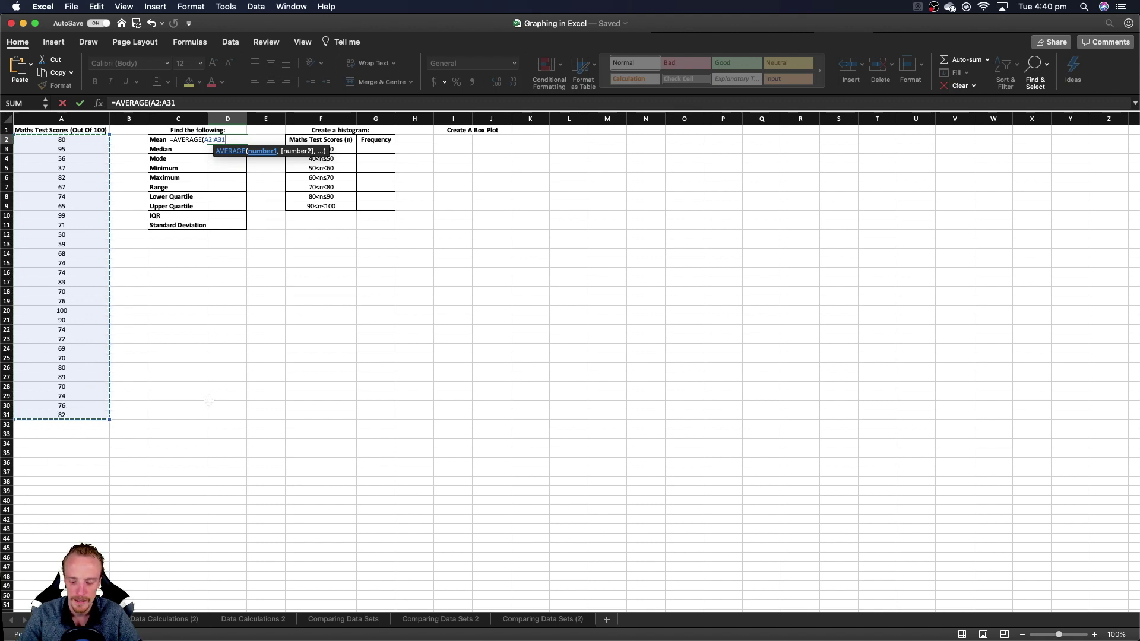
type(")")
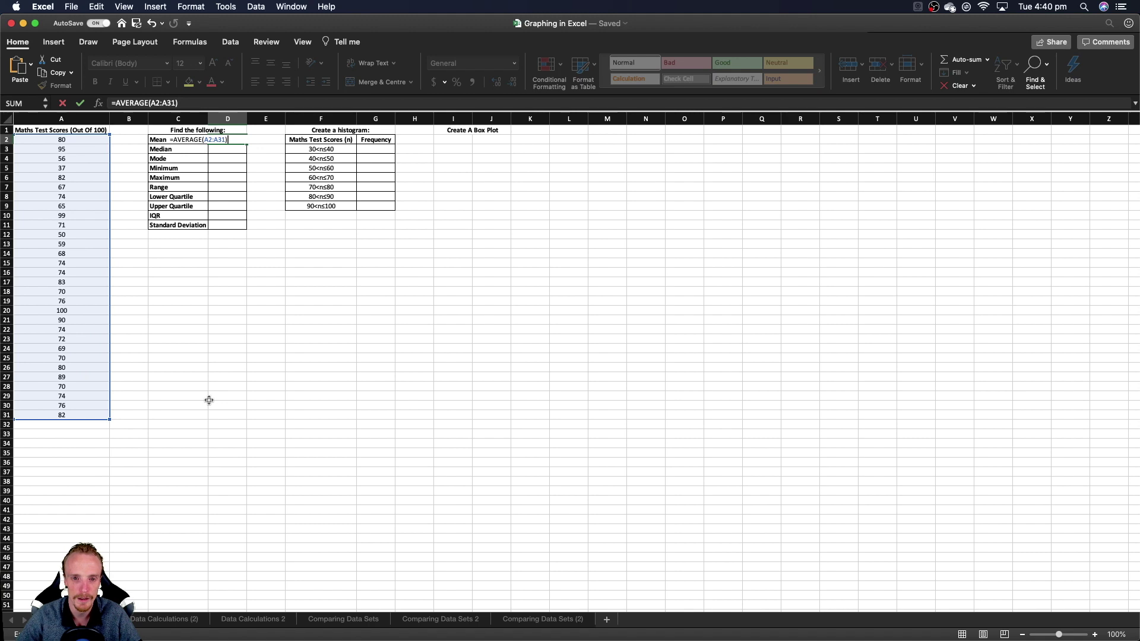
key("Return")
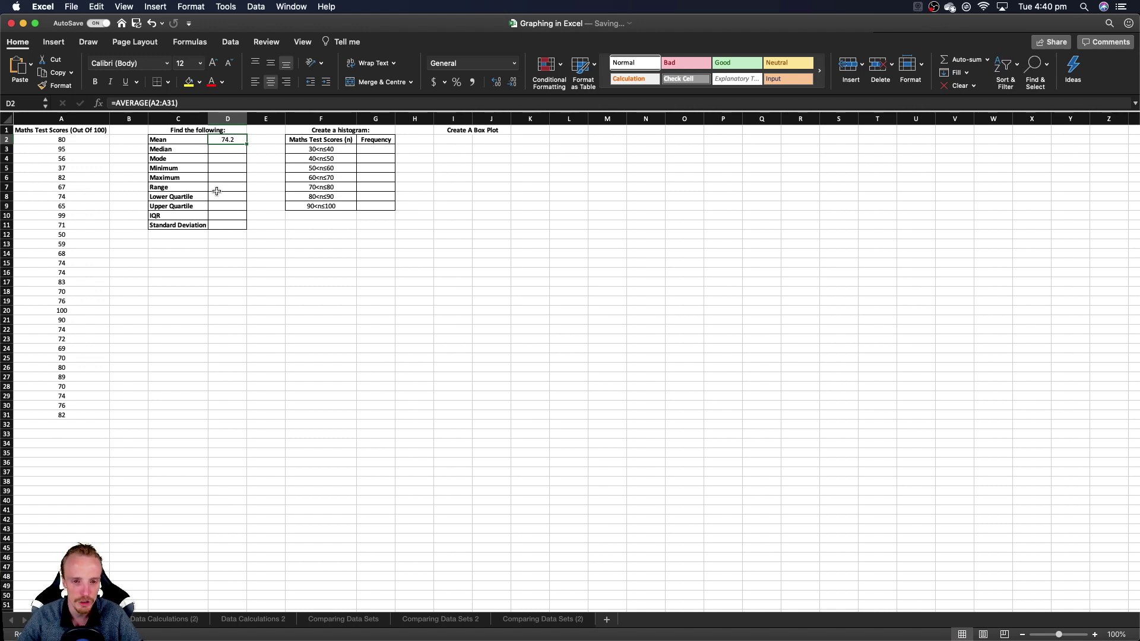
Enter =MEDIAN(A2:A31) in the Median cell D3, giving 74
left_click(227, 149)
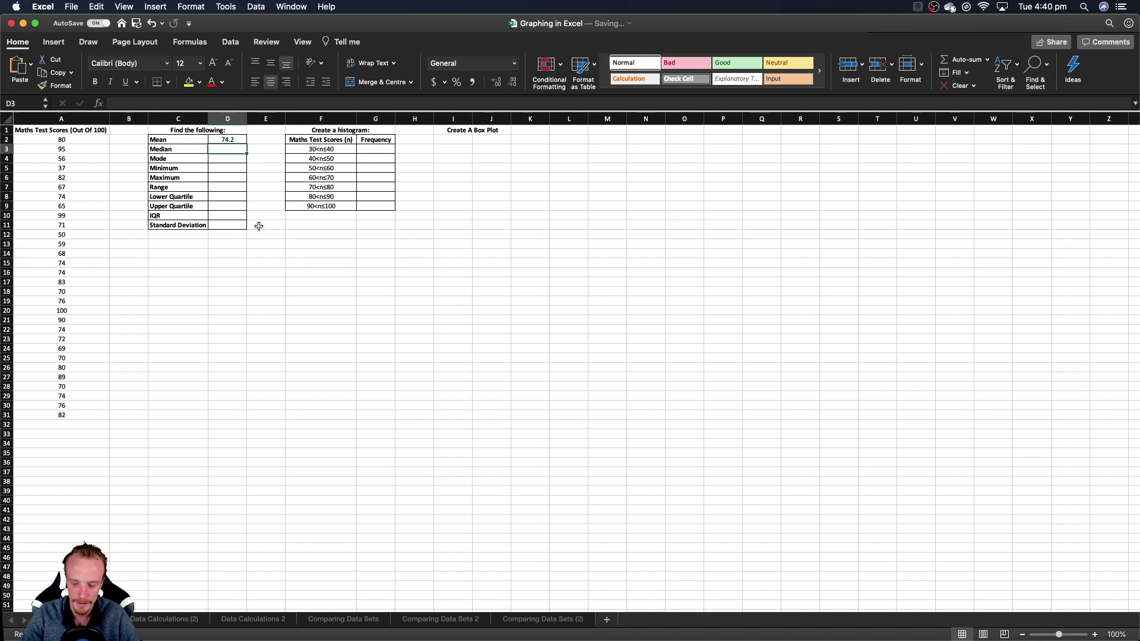
type("=MED")
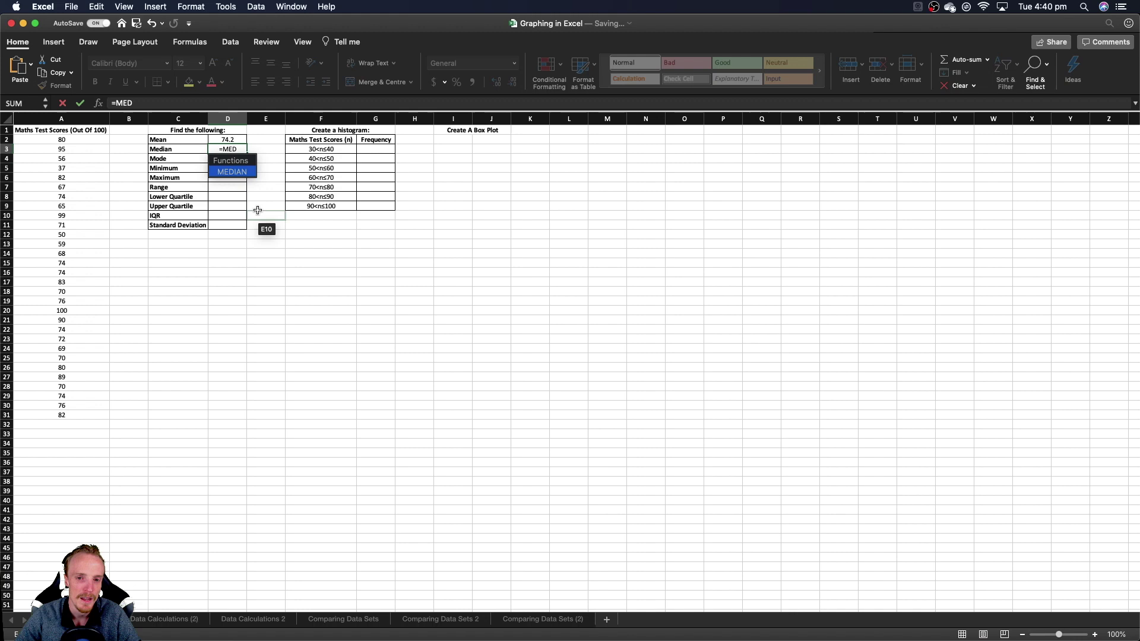
double_click(233, 172)
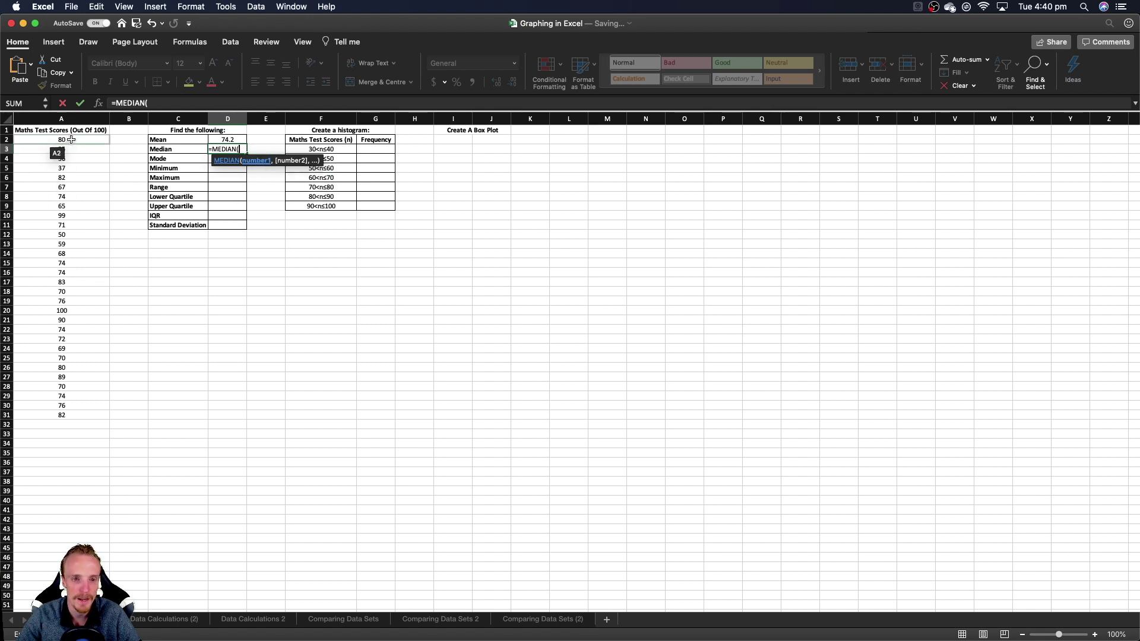
left_click_drag(71, 140, 86, 417)
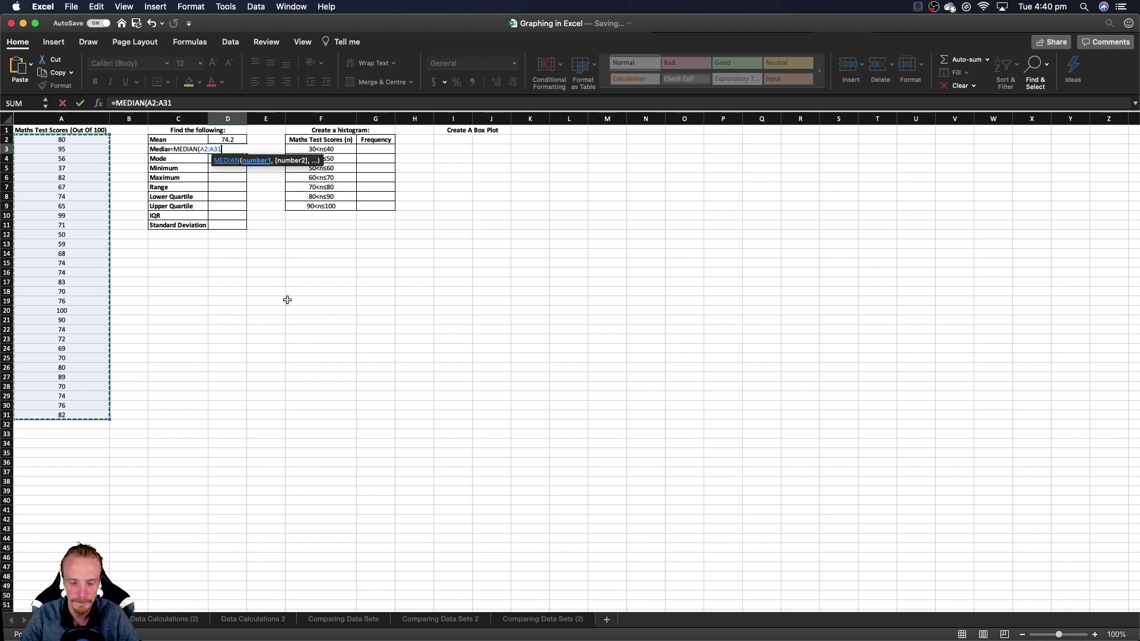
type(")")
key("Return")
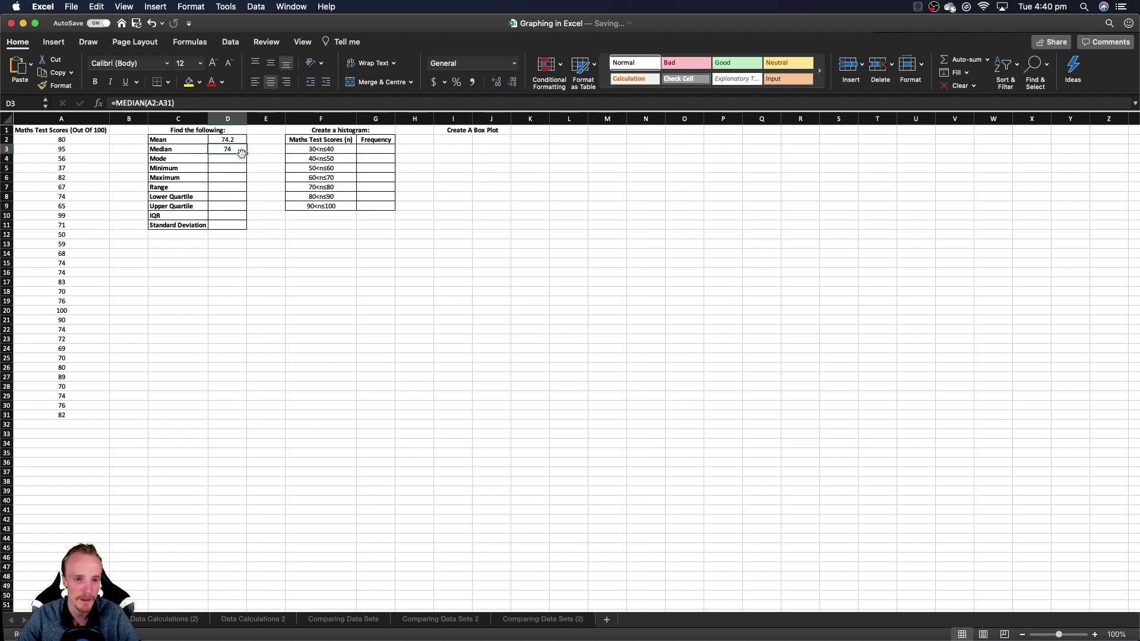
left_click_drag(65, 140, 98, 415)
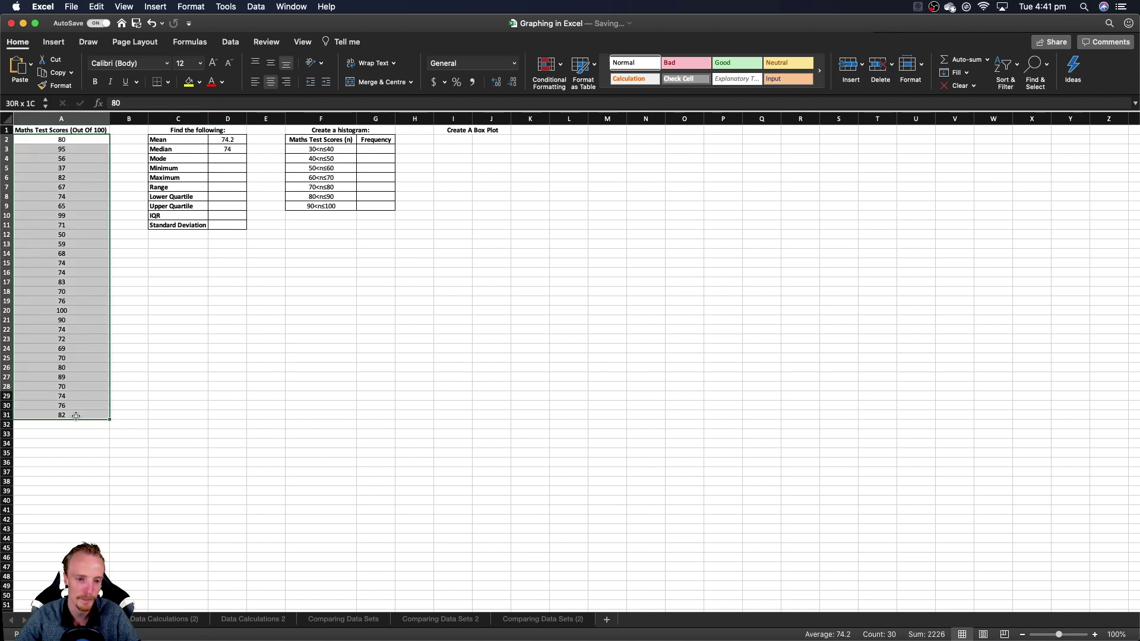
left_click(237, 149)
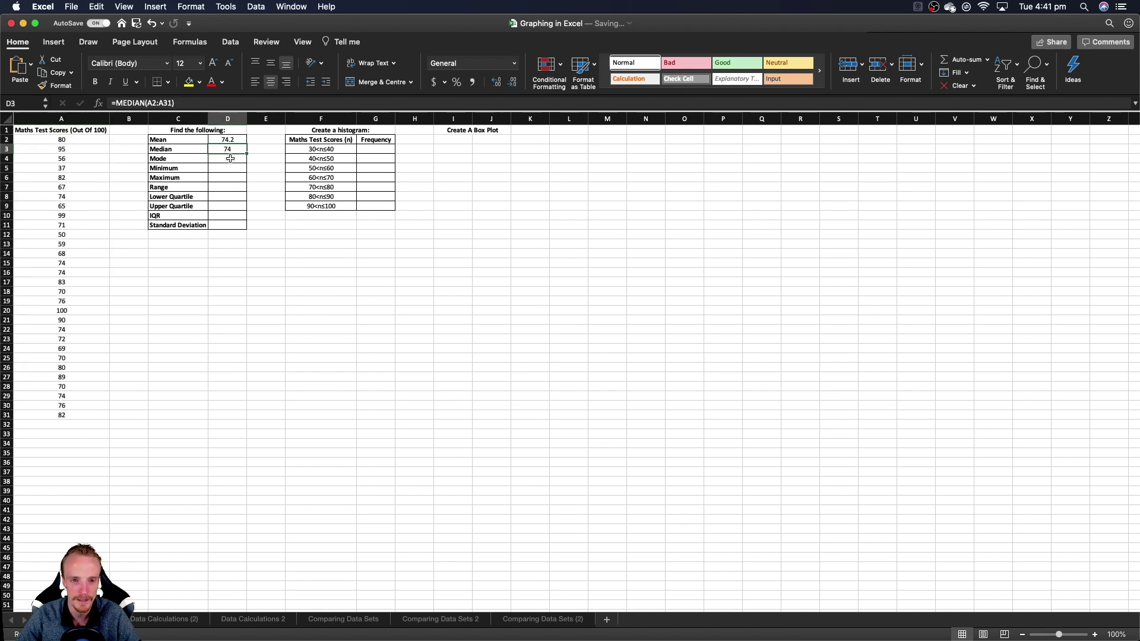
Enter =MODE(A2:A31) in the Mode cell D4, giving 74
left_click(230, 158)
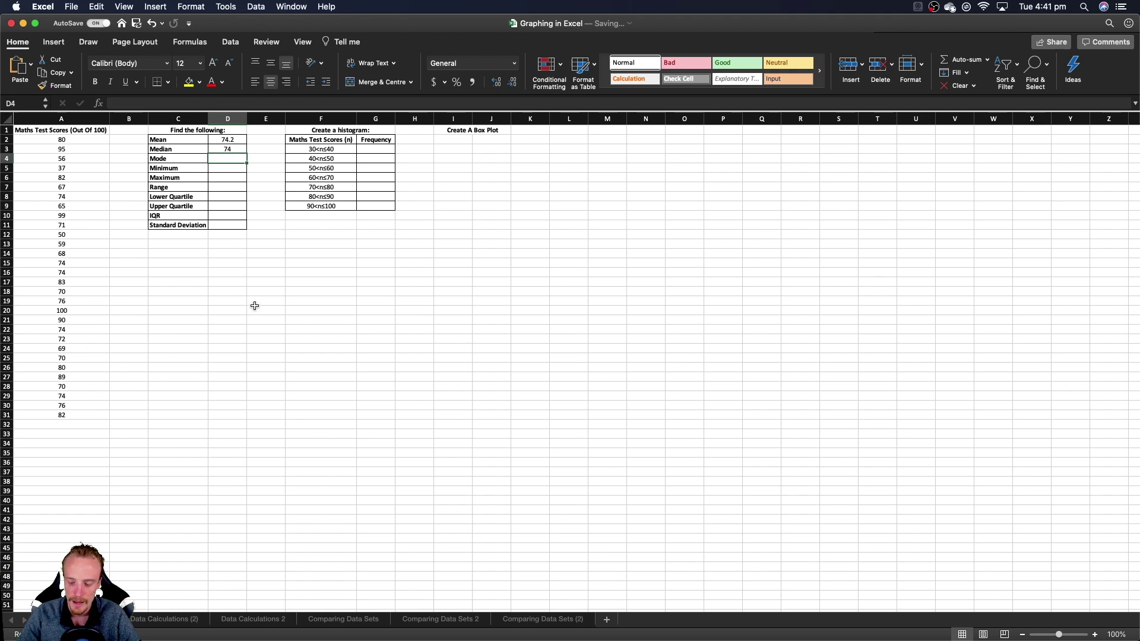
type("=MODE")
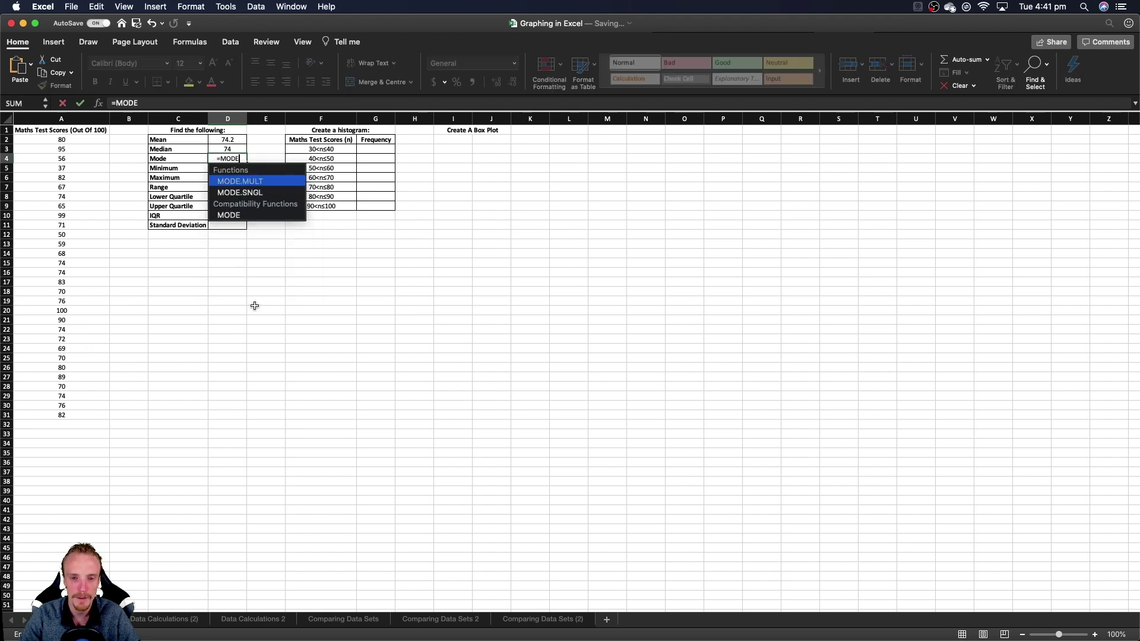
type("(")
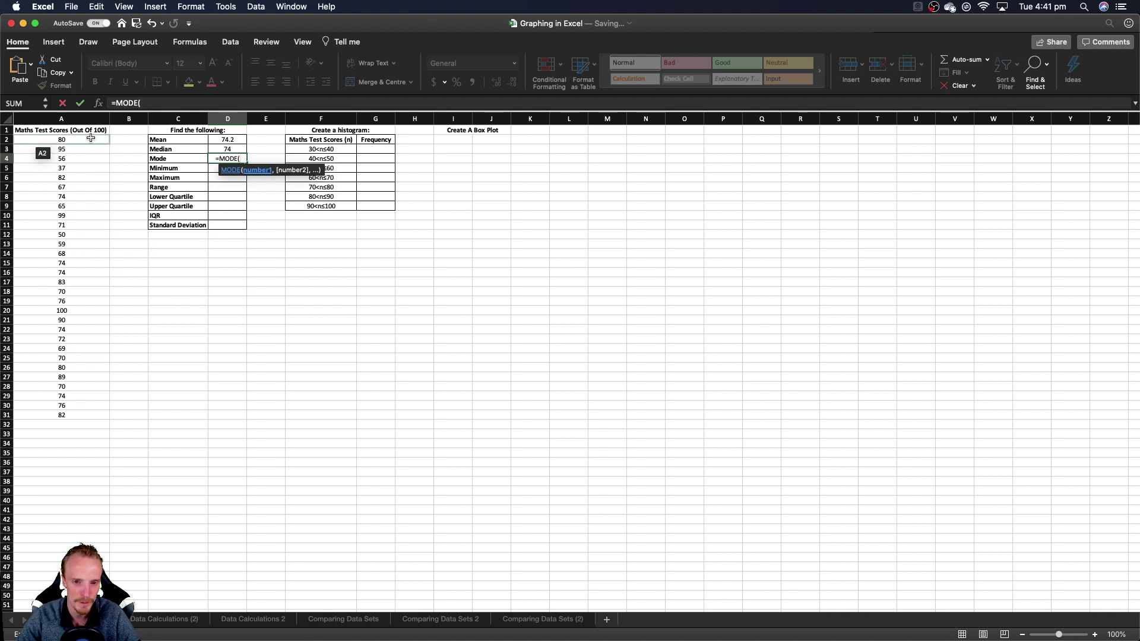
left_click_drag(91, 138, 89, 419)
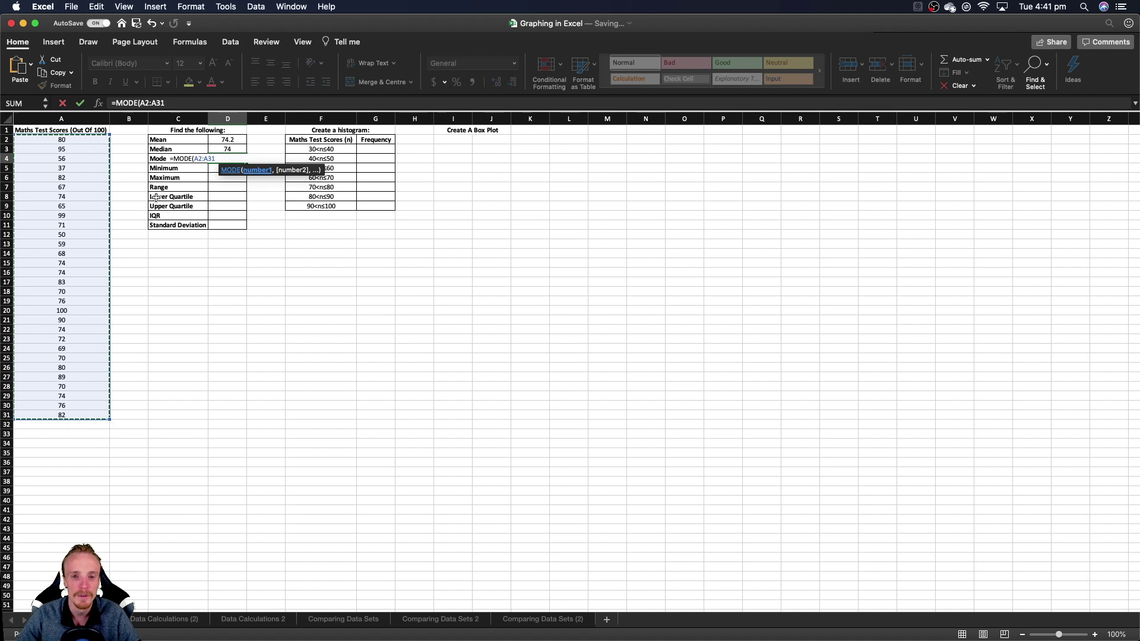
type(")")
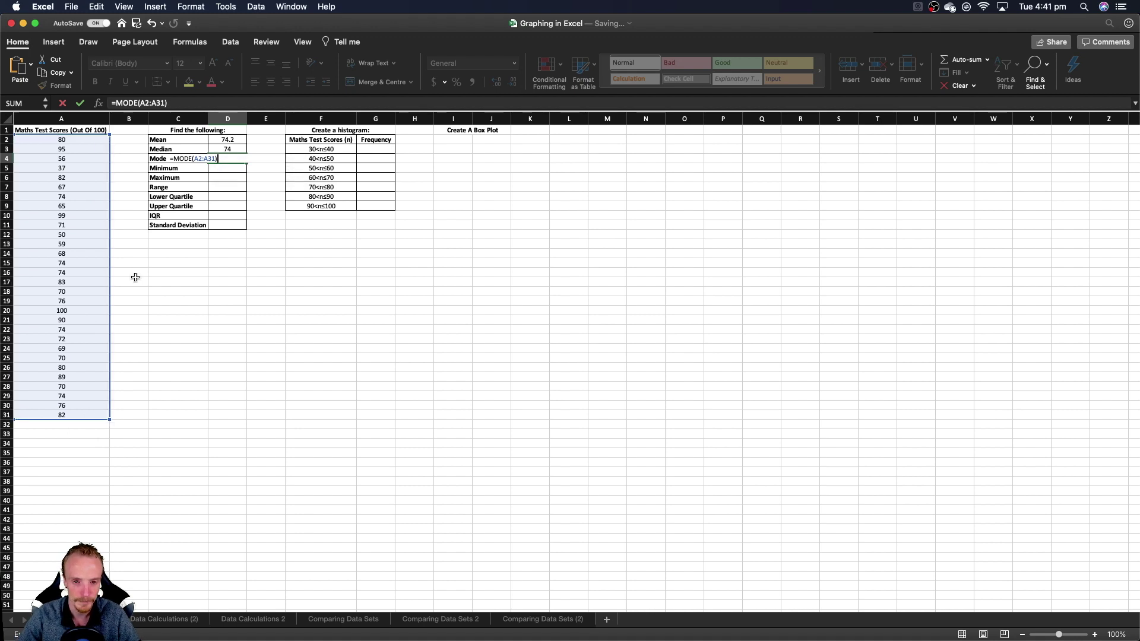
key("Return")
key("Up")
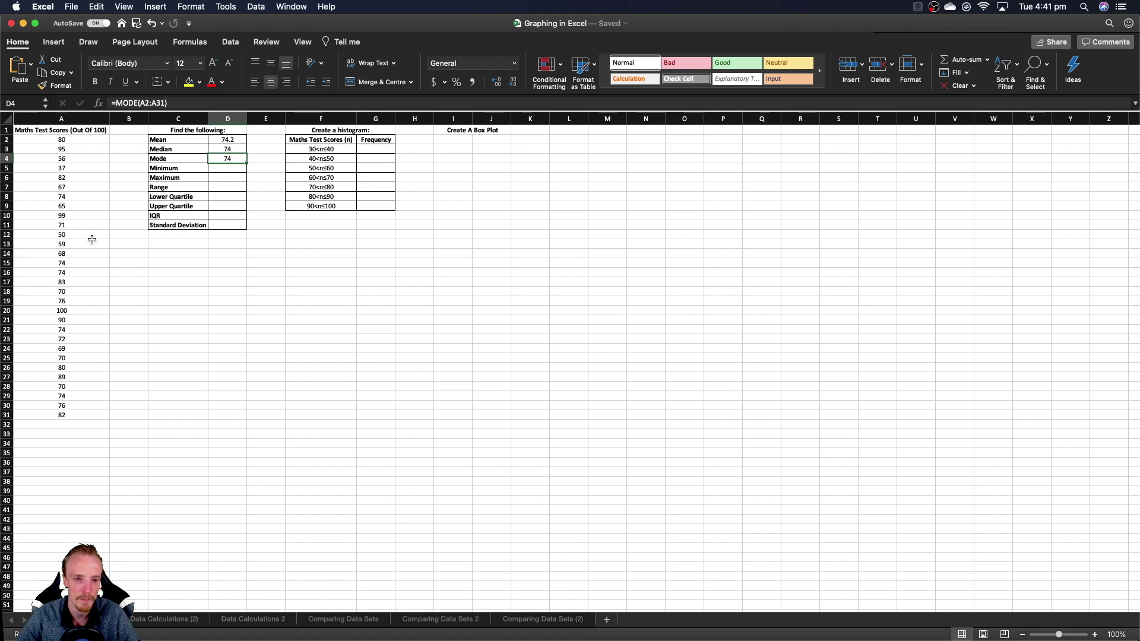
Enter =MIN(A2:A31) in the Minimum cell D5, returning 37
left_click(237, 172)
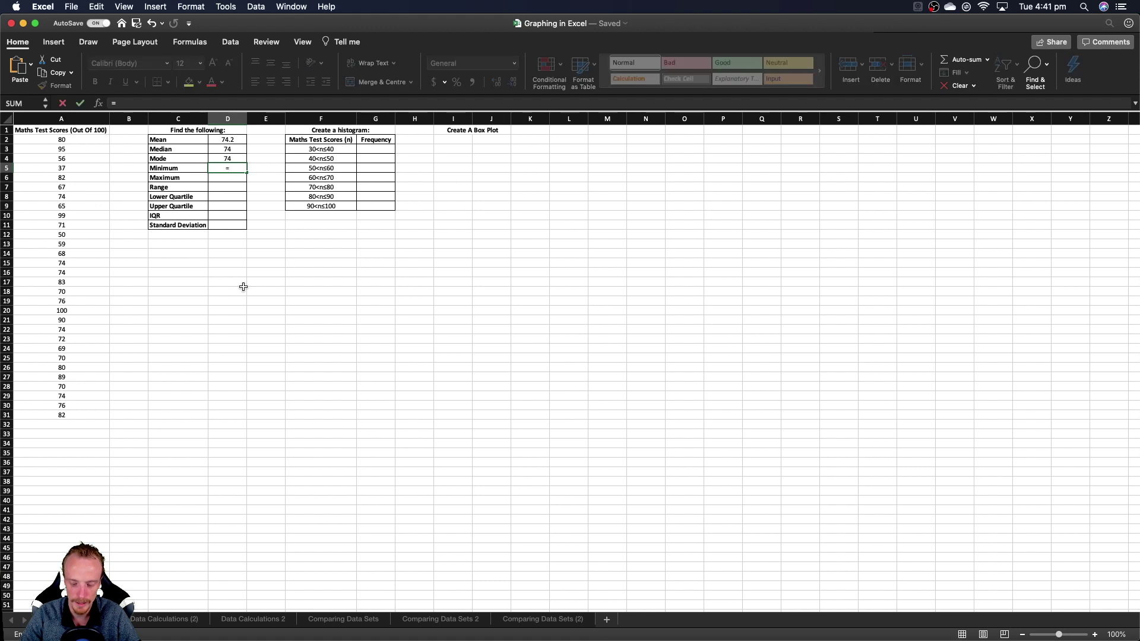
type("=MIN")
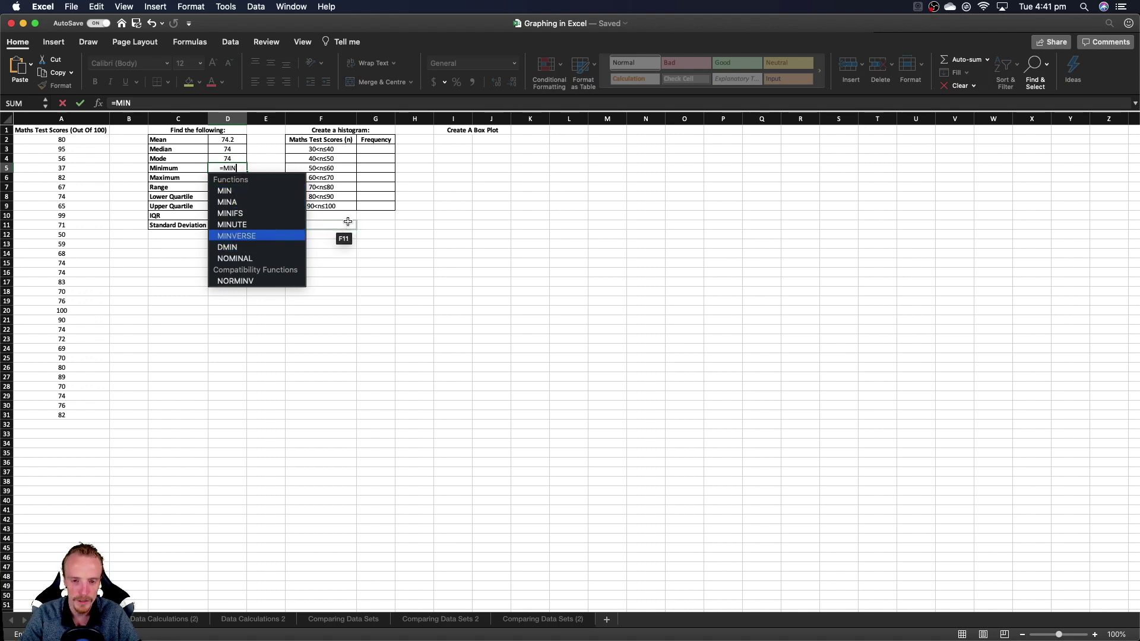
type("(")
left_click_drag(60, 141, 83, 415)
type(")")
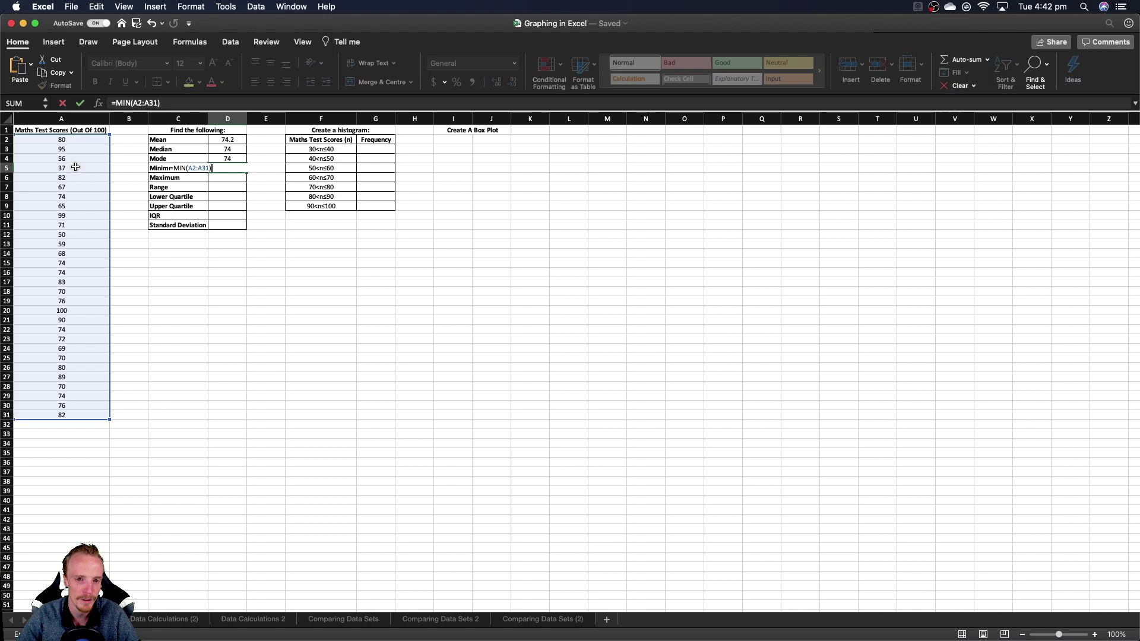
key("Return")
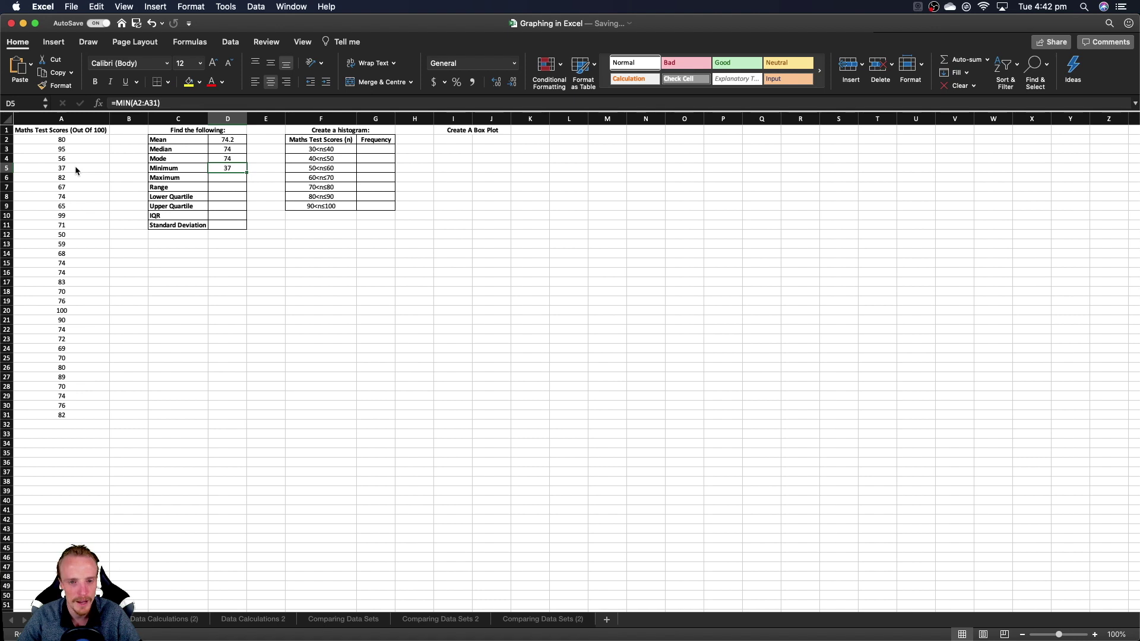
Enter =MAX(A2:A31) in the Maximum cell D6, returning 100
left_click(233, 177)
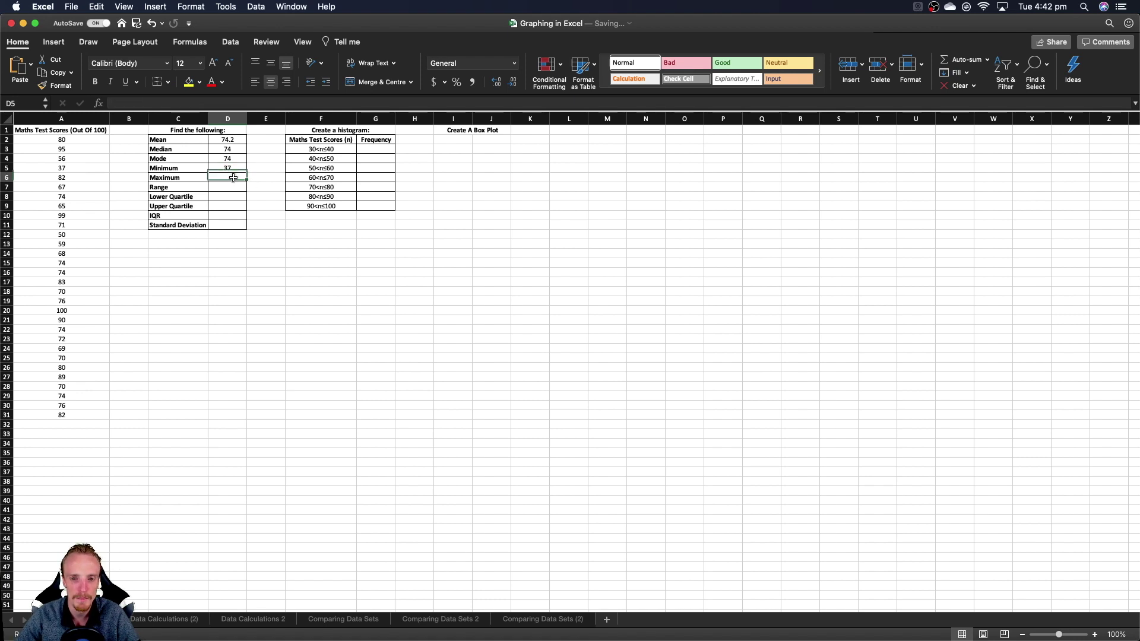
type("=MA")
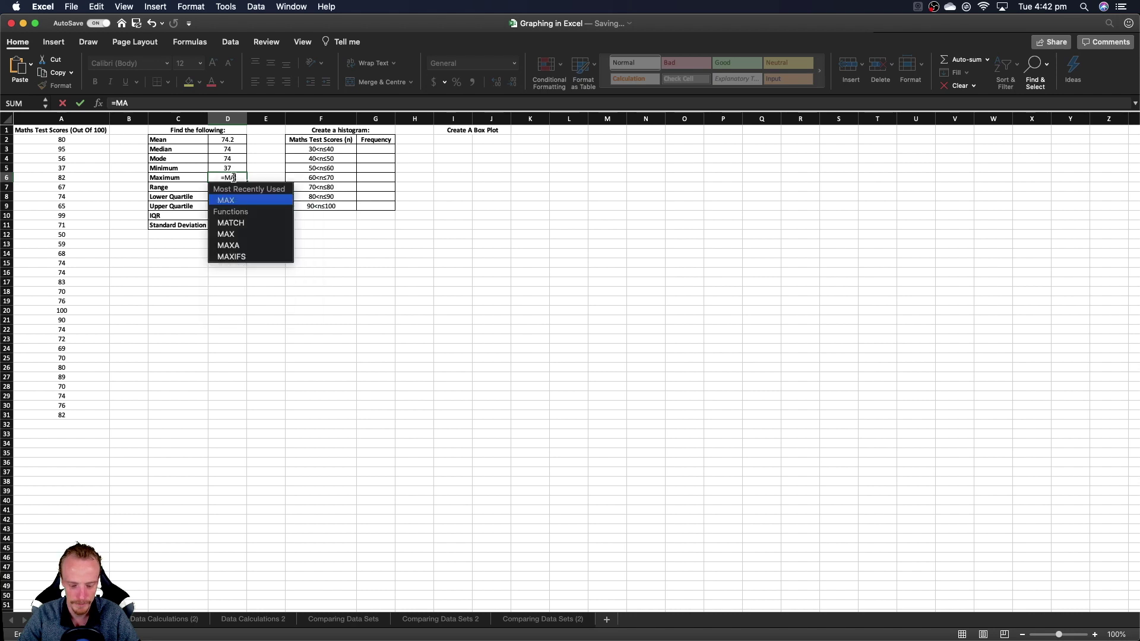
type("X(")
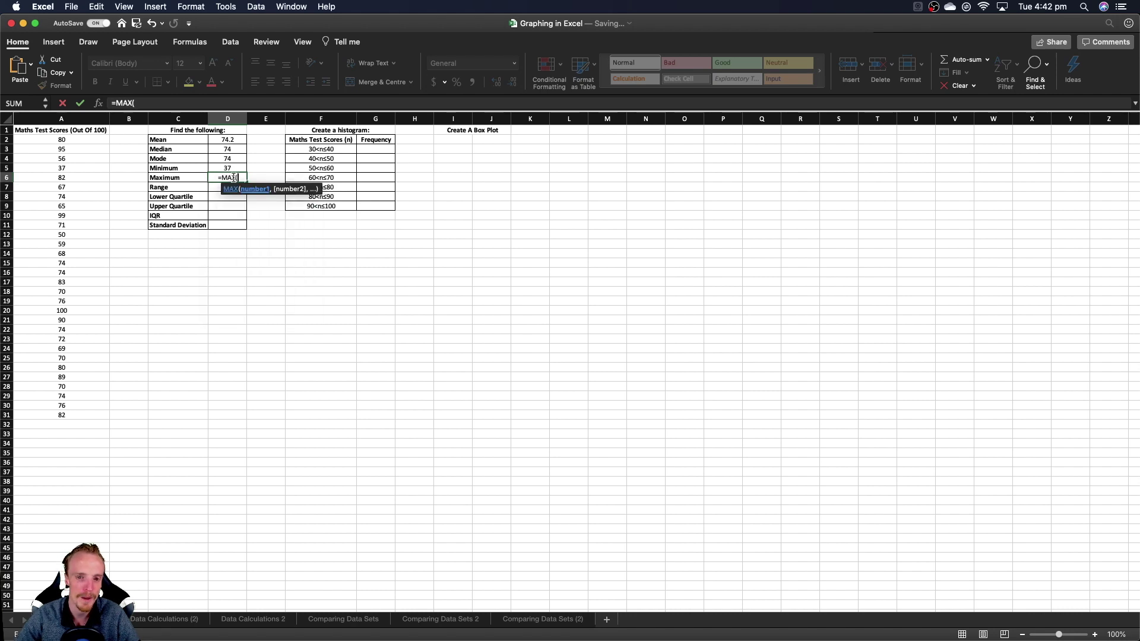
left_click_drag(86, 140, 84, 415)
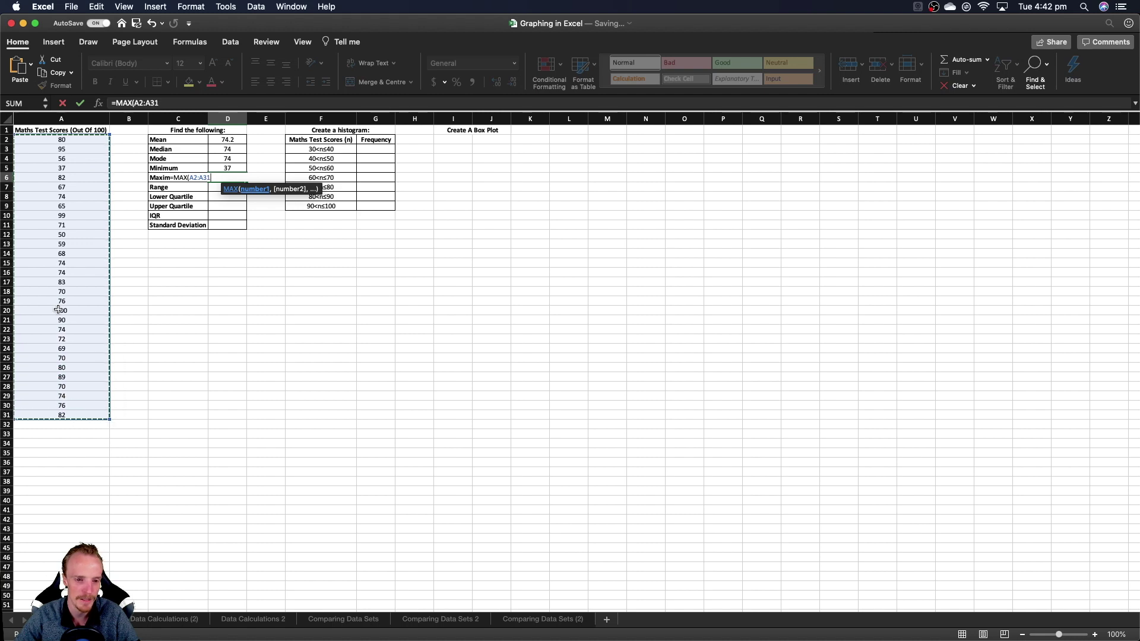
type(")")
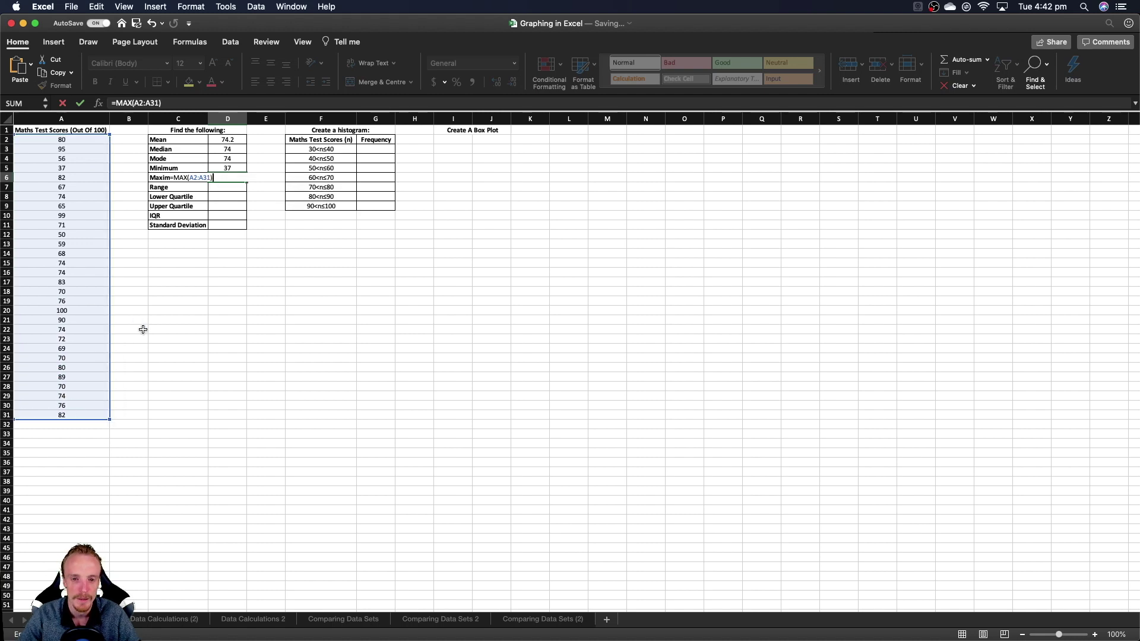
key("Return")
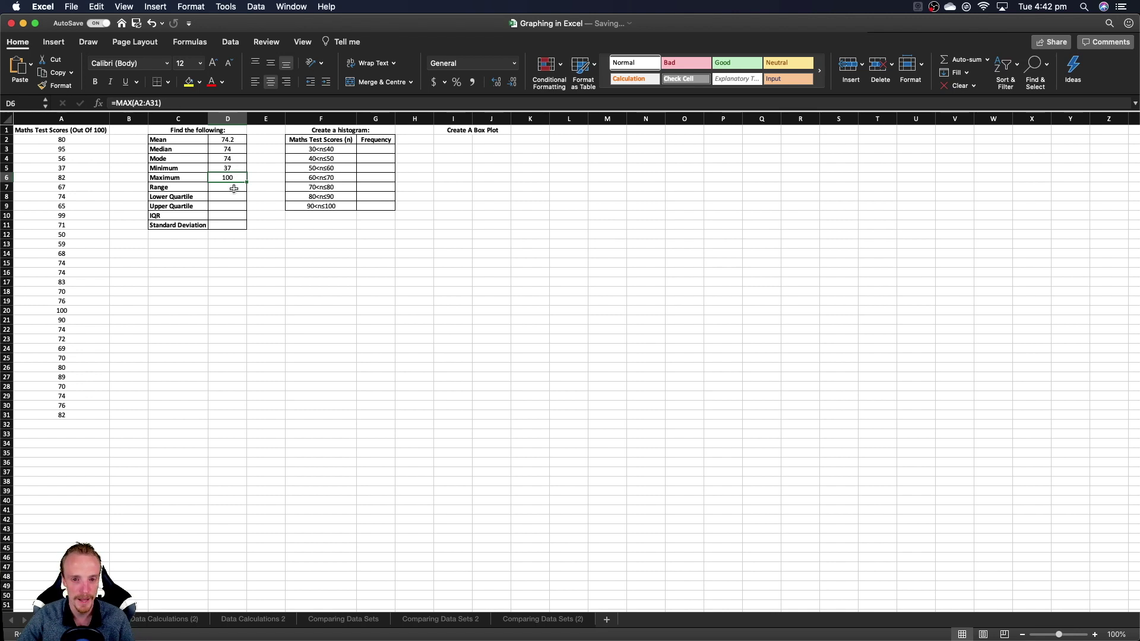
Enter =D6-D5 in the Range cell D7, returning 63
left_click(233, 187)
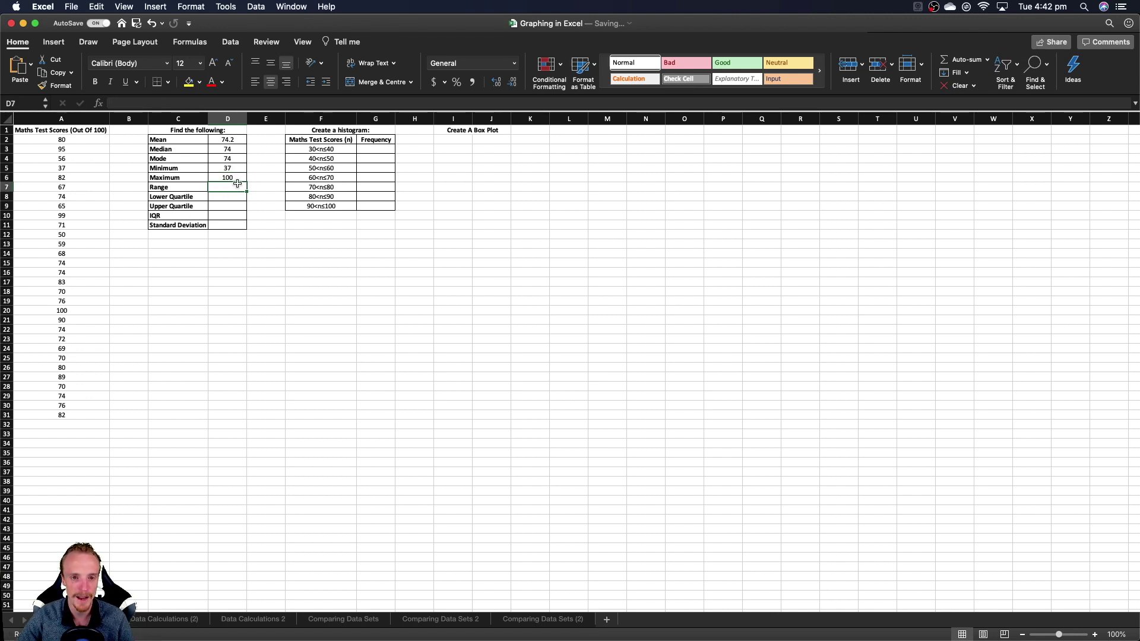
left_click(220, 178)
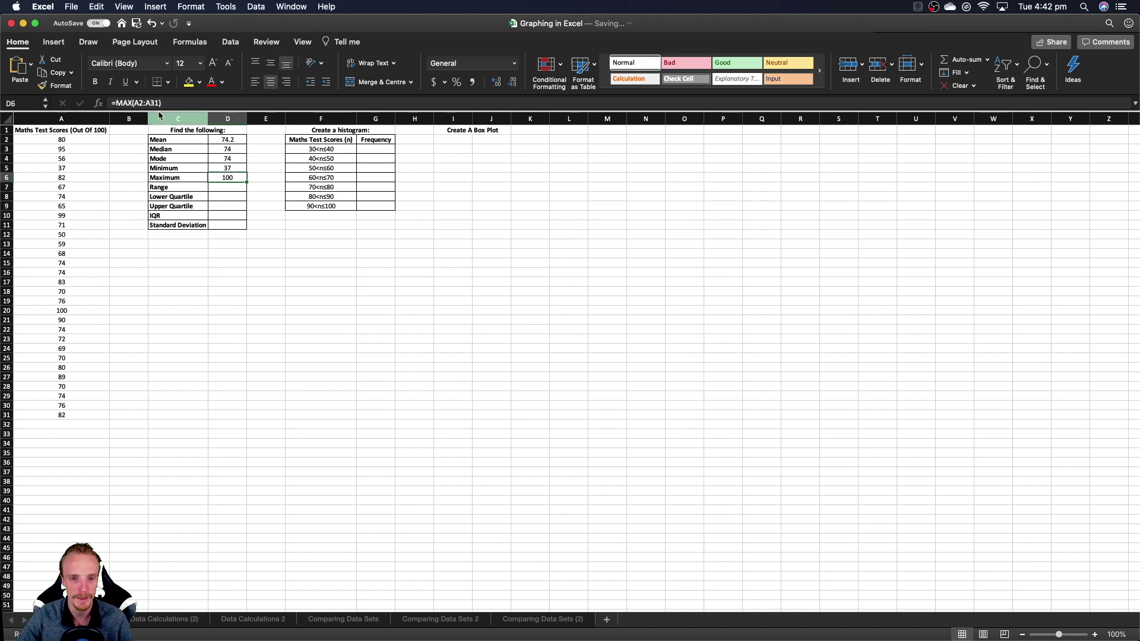
left_click(228, 169)
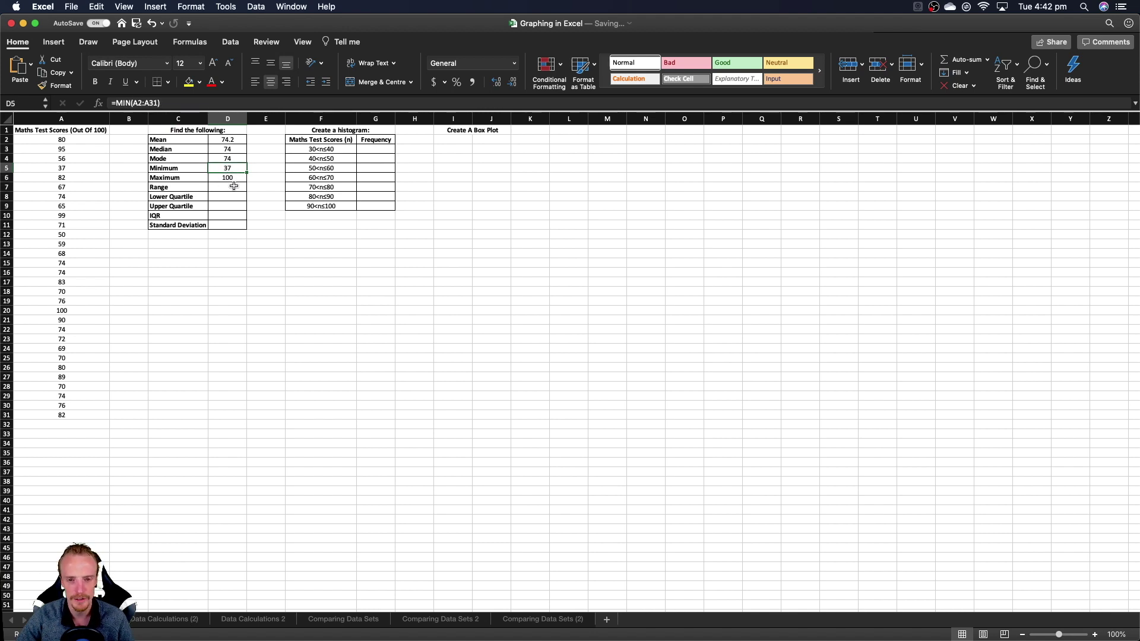
left_click(233, 187)
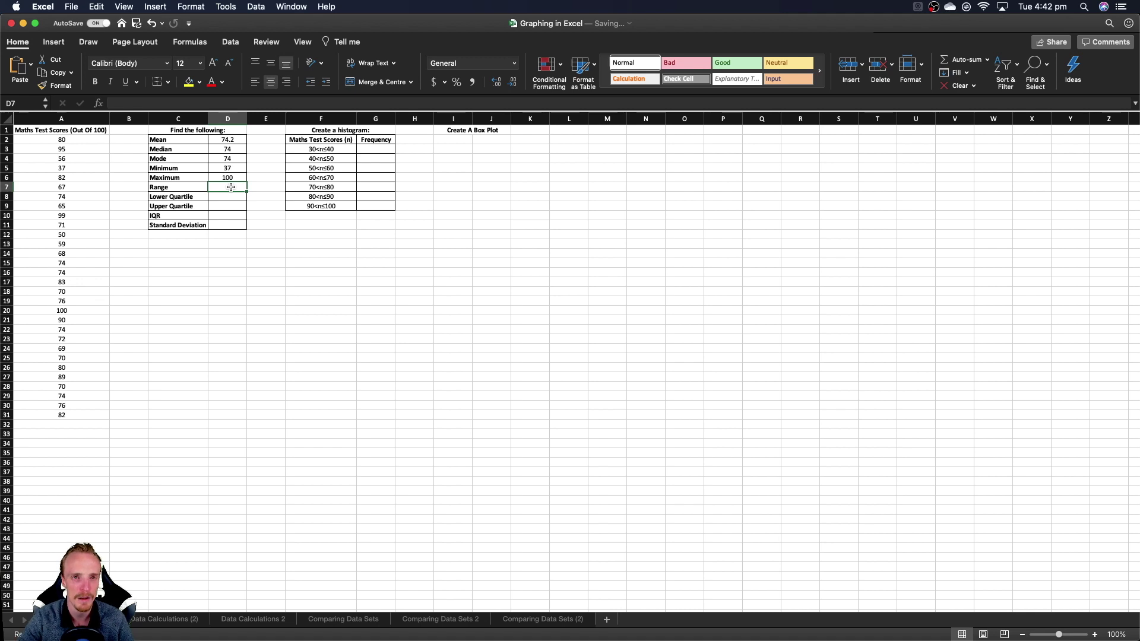
type("=")
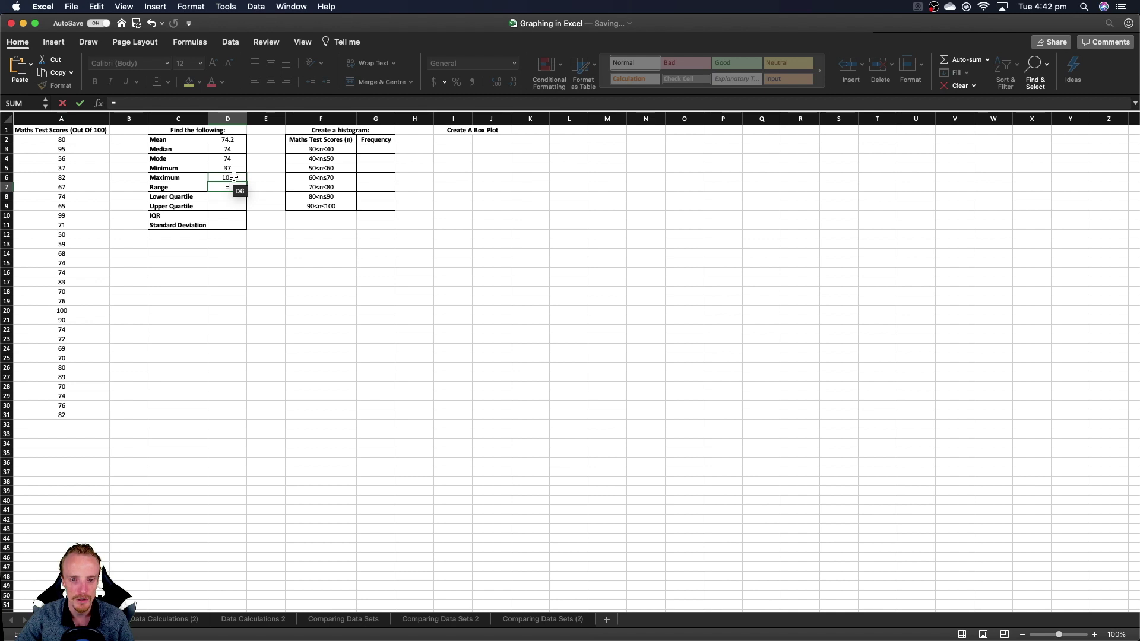
left_click(234, 177)
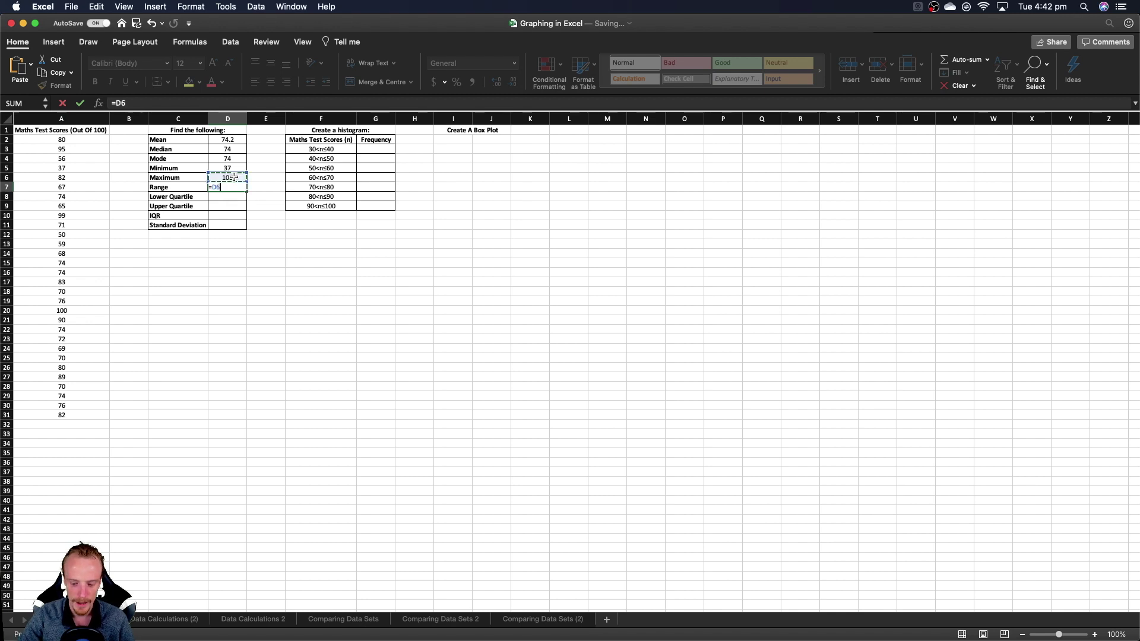
type("-")
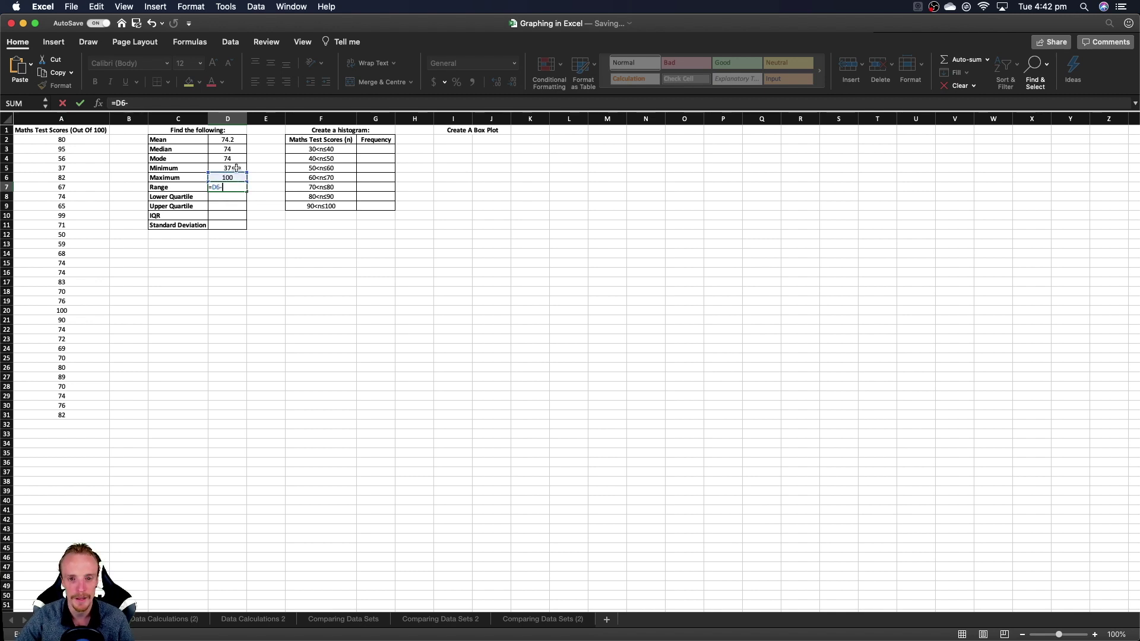
left_click(232, 167)
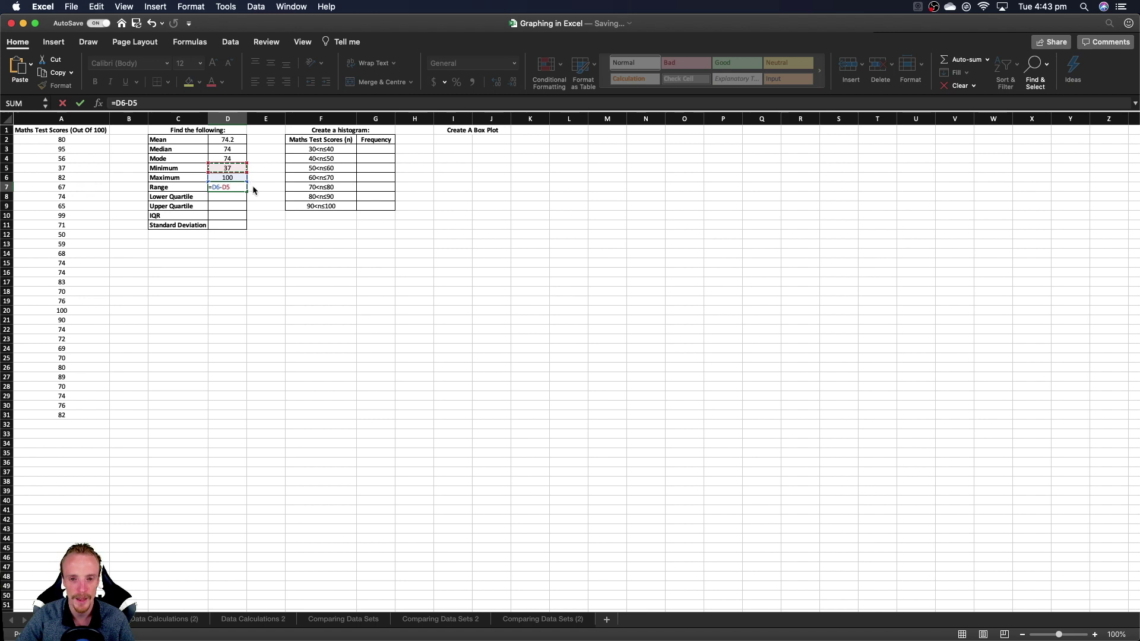
key("Return")
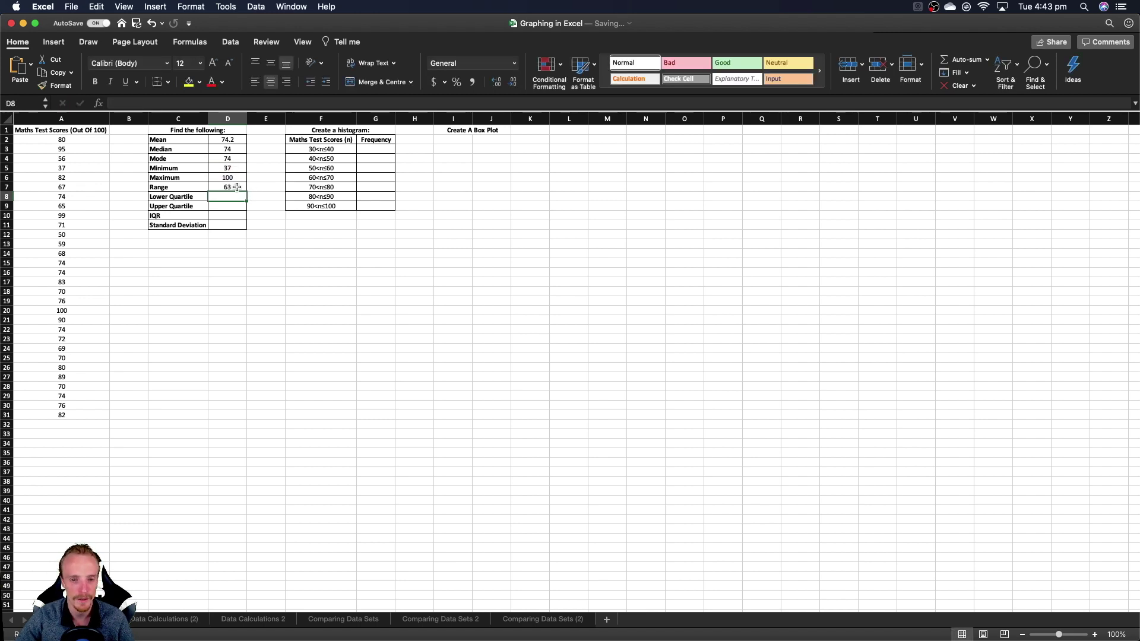
left_click(67, 310)
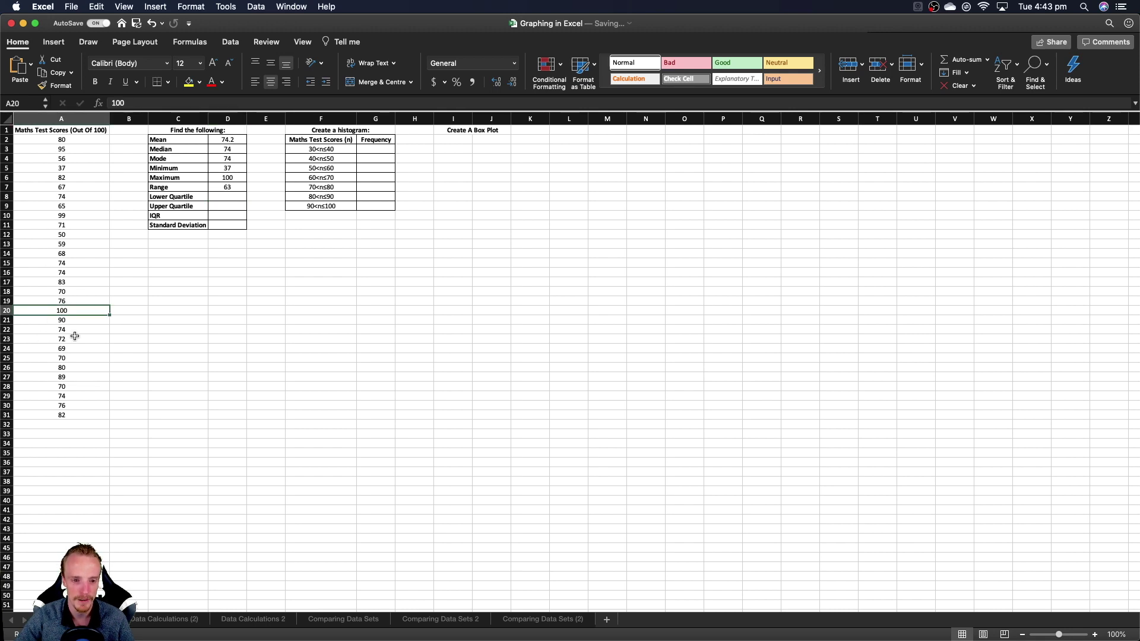
type("99")
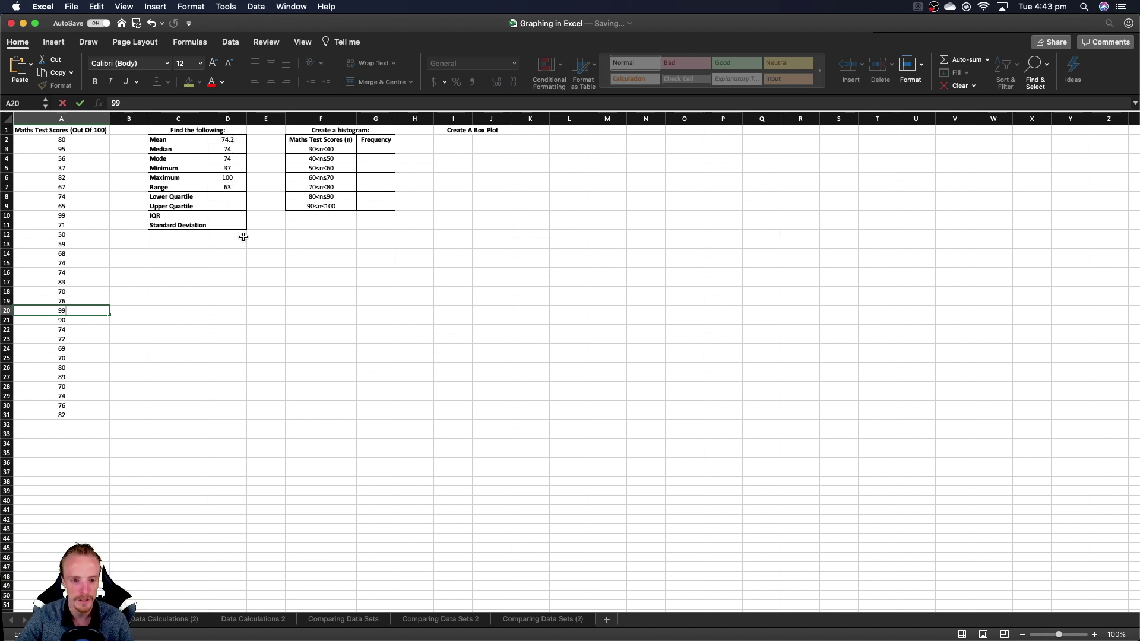
key("Return")
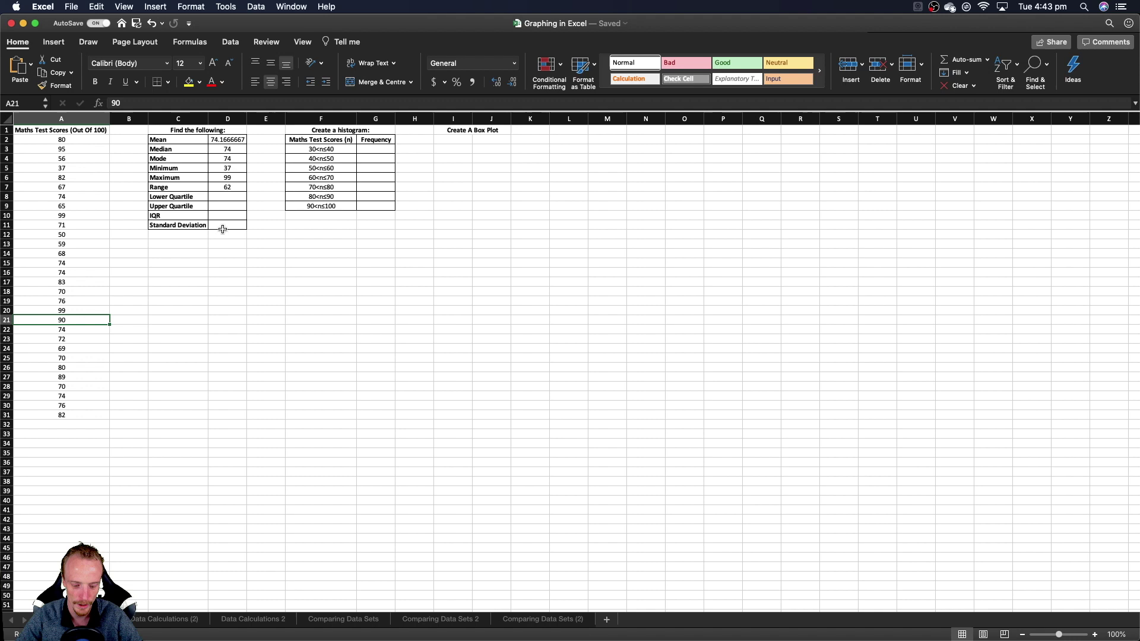
key("super+z")
left_click(234, 193)
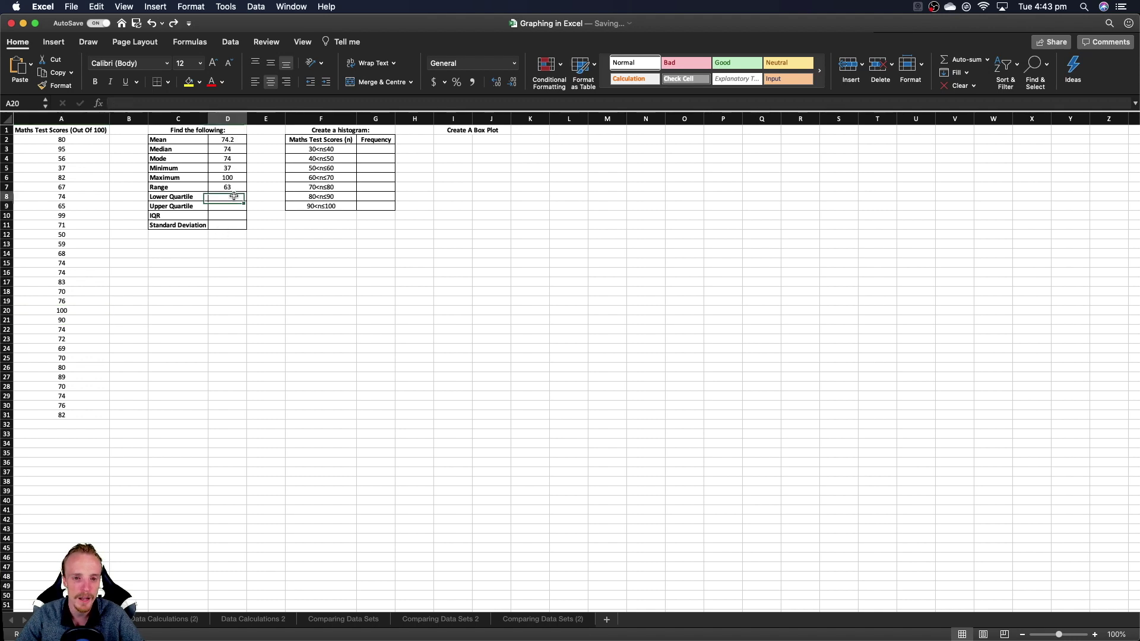
left_click(234, 186)
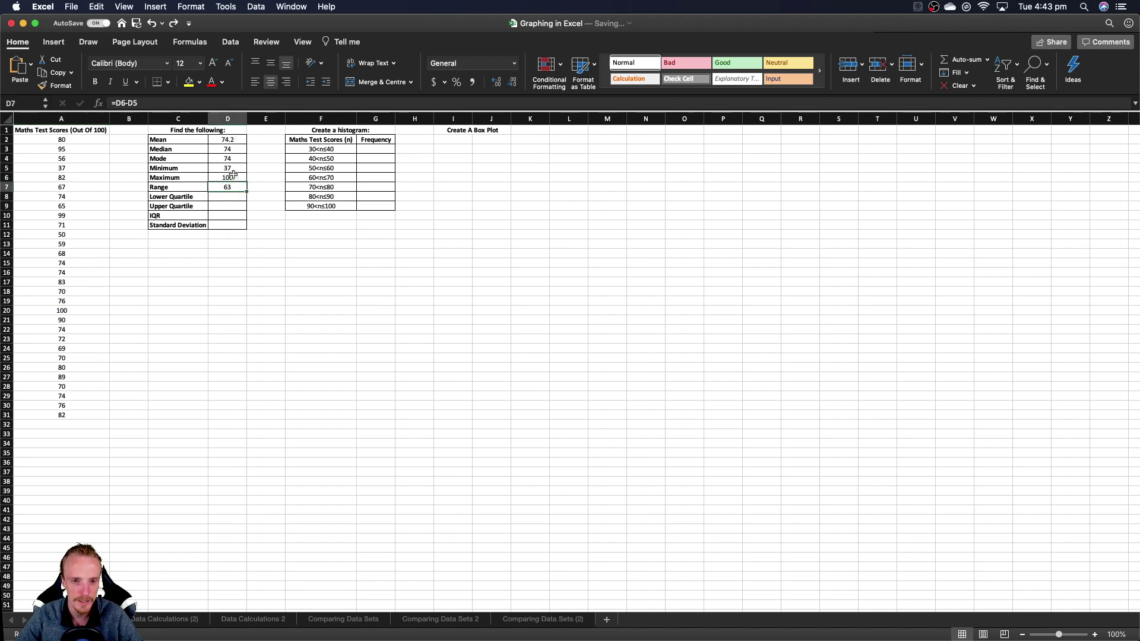
left_click(232, 177)
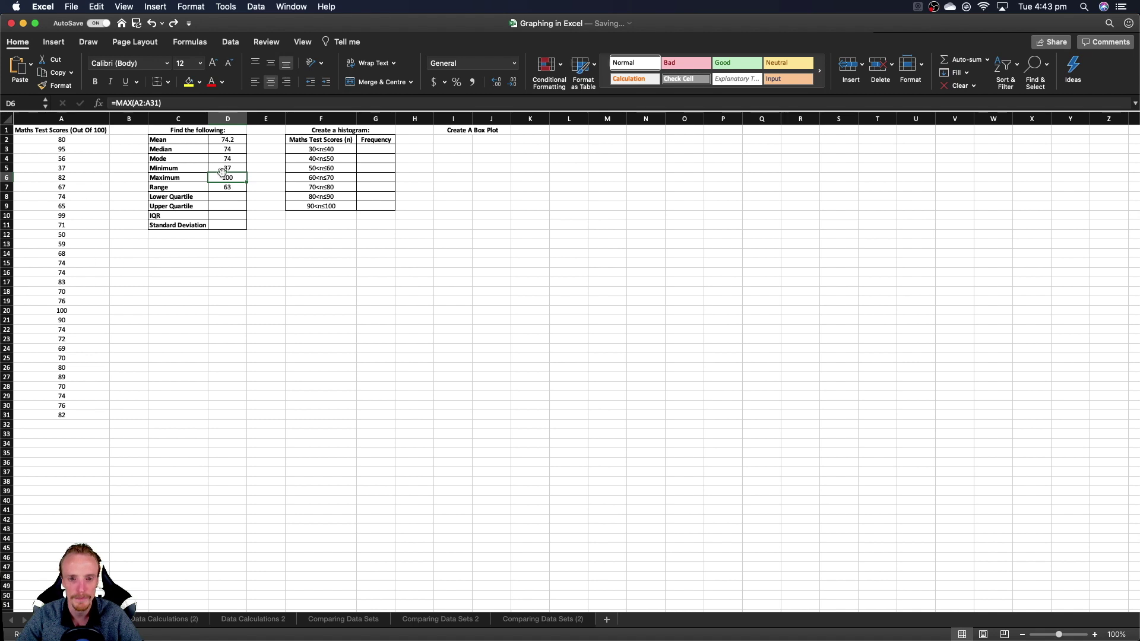
left_click(232, 168)
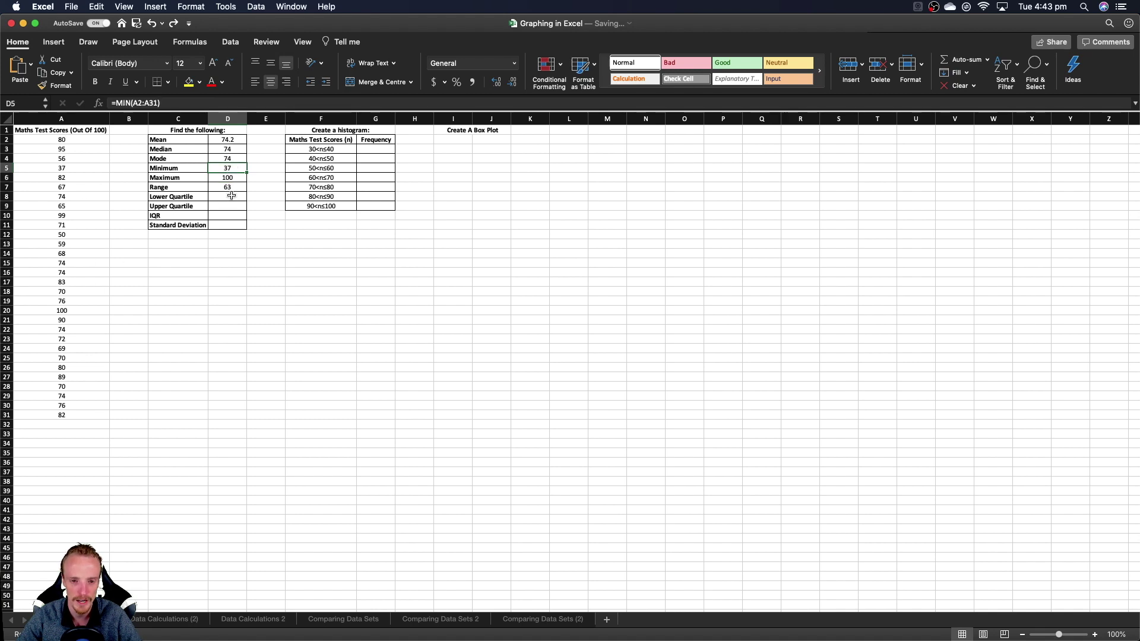
left_click(231, 195)
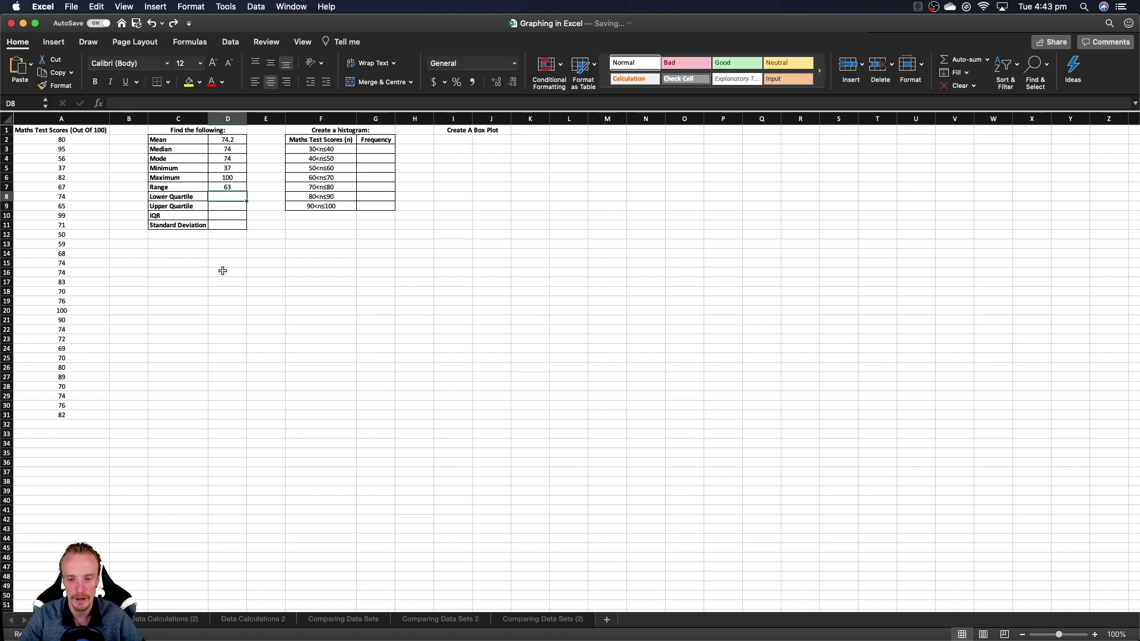
Enter =PERCENTILE(A2:A31,0.25) in the Lower Quartile cell D8, returning 69.25
type("=")
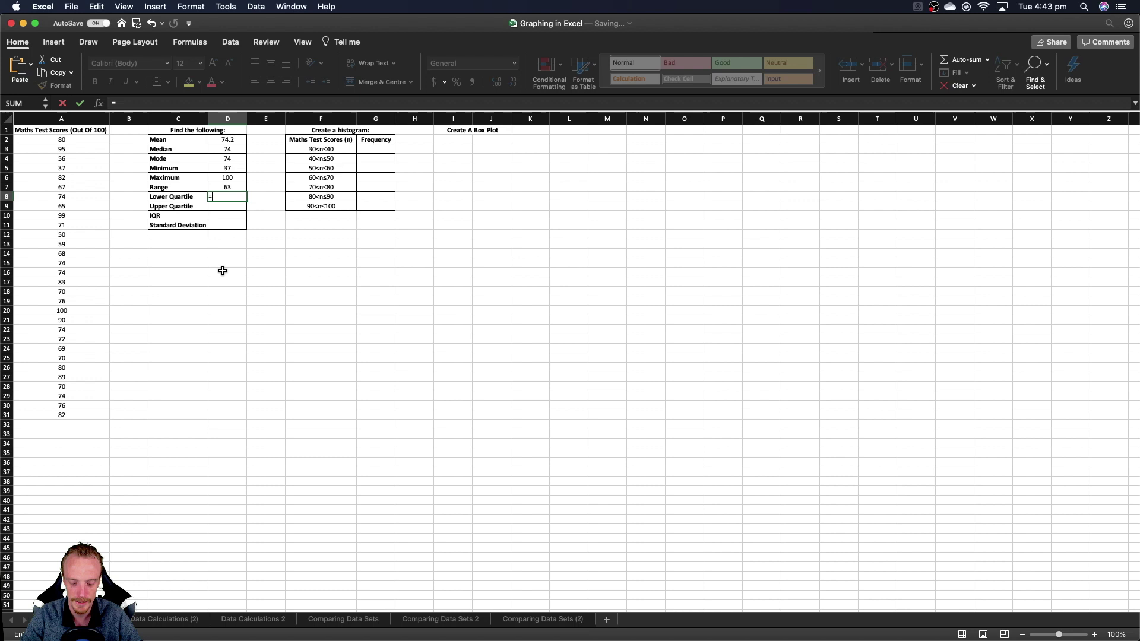
type("PERCE")
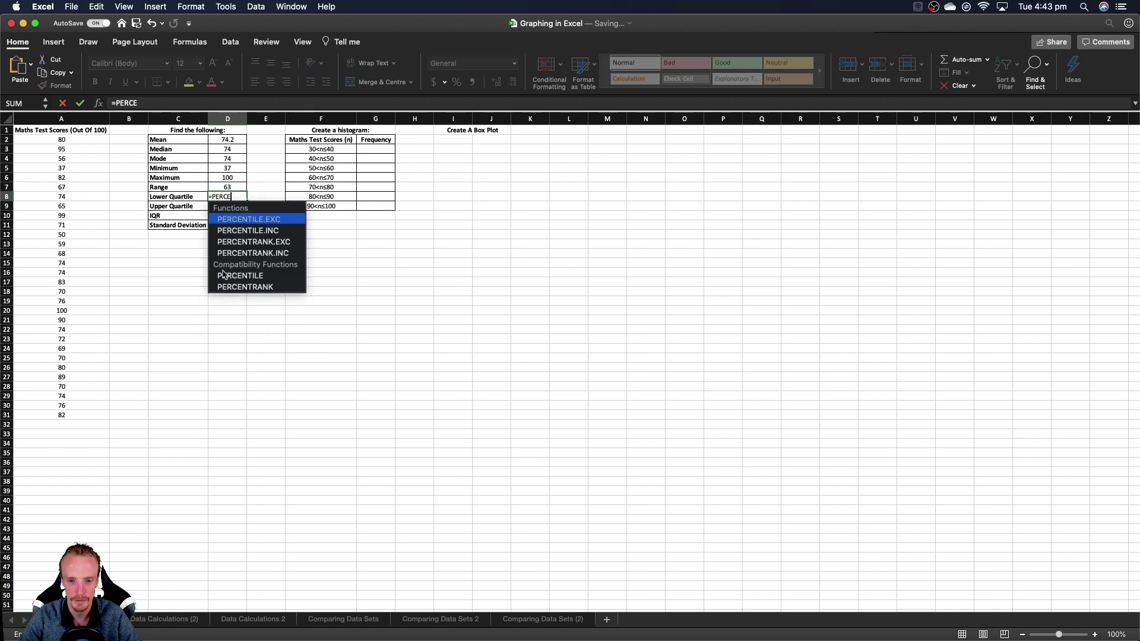
type("NTIL")
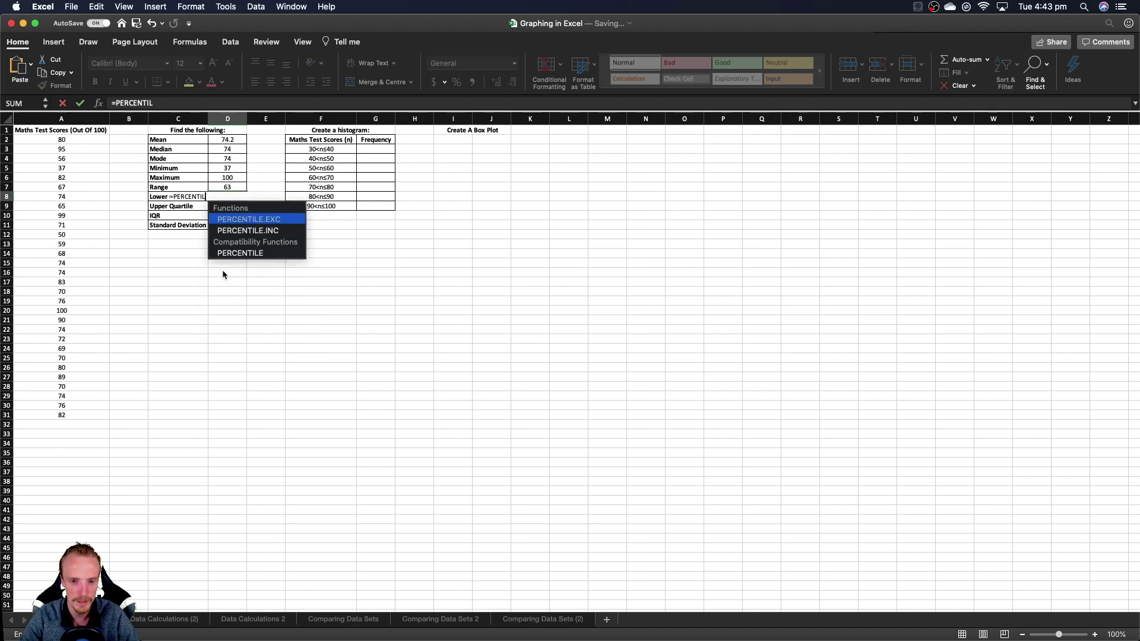
type("E")
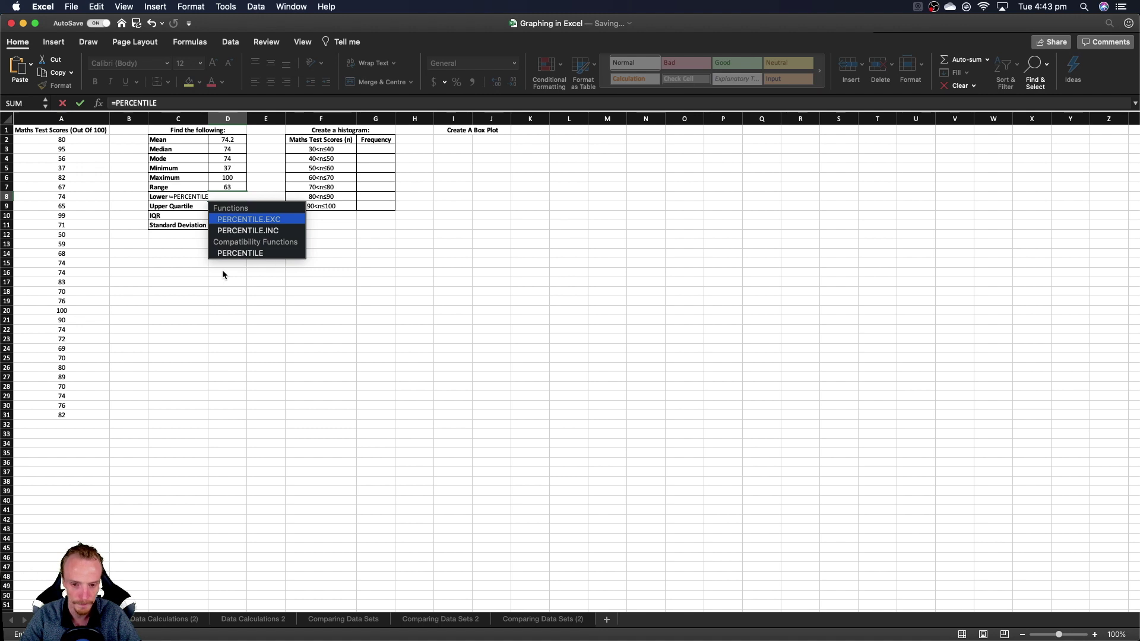
type("(")
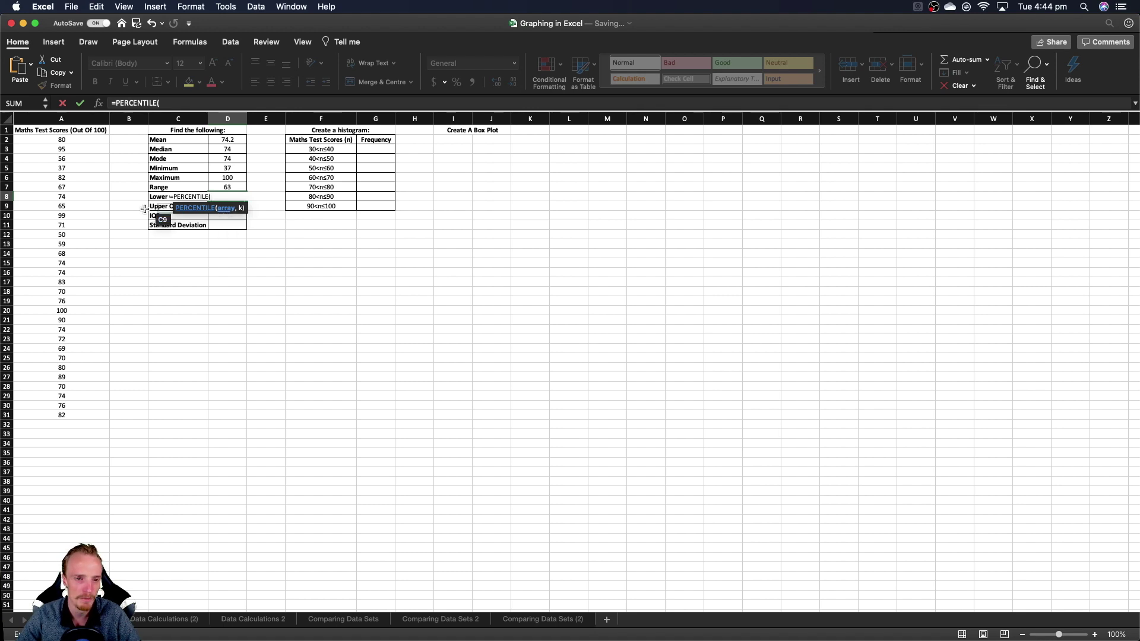
left_click_drag(76, 140, 83, 415)
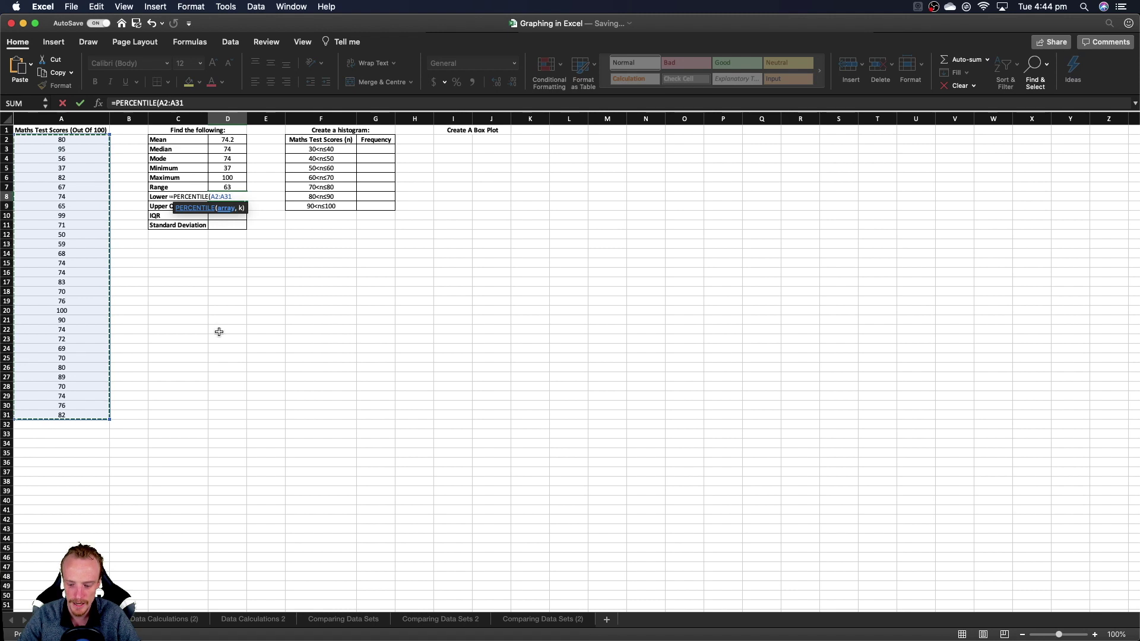
type(",0.25")
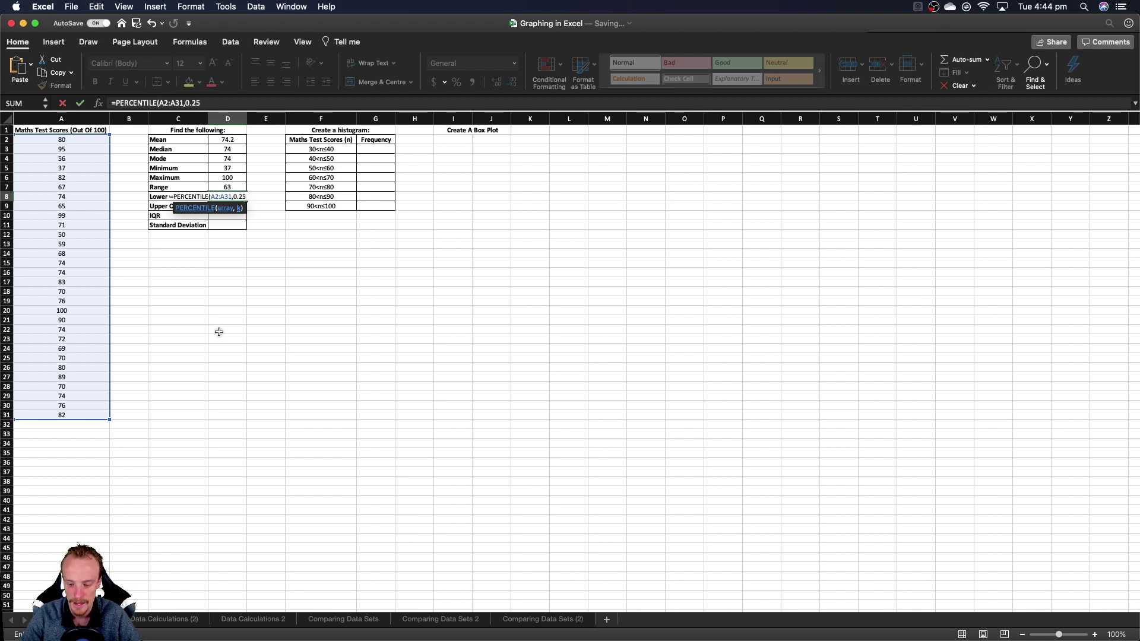
type(")")
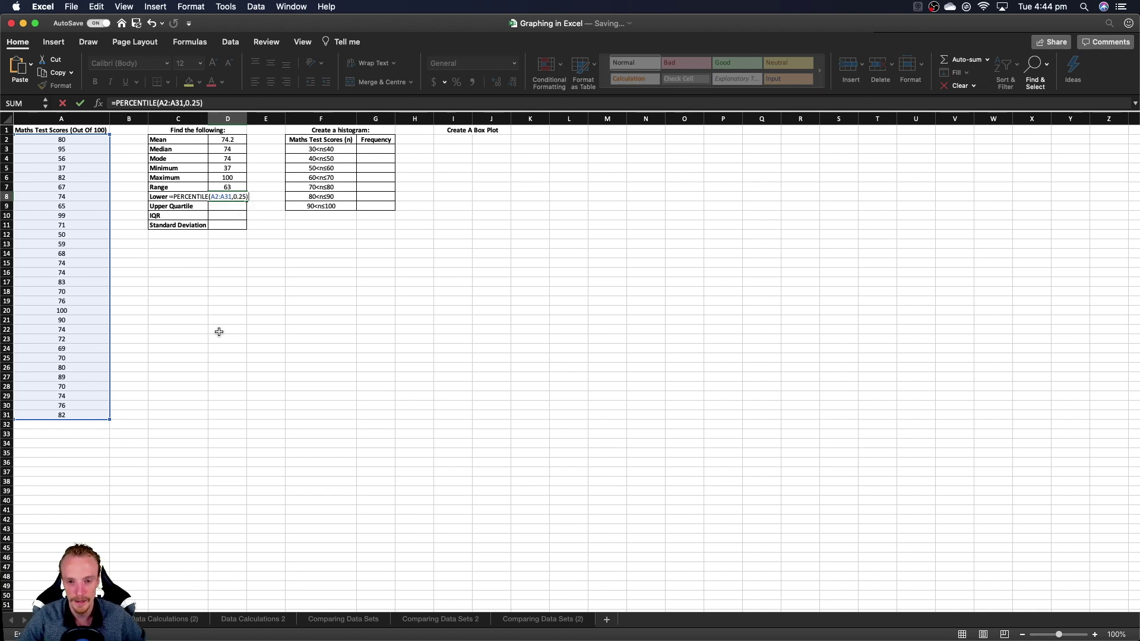
key("Return")
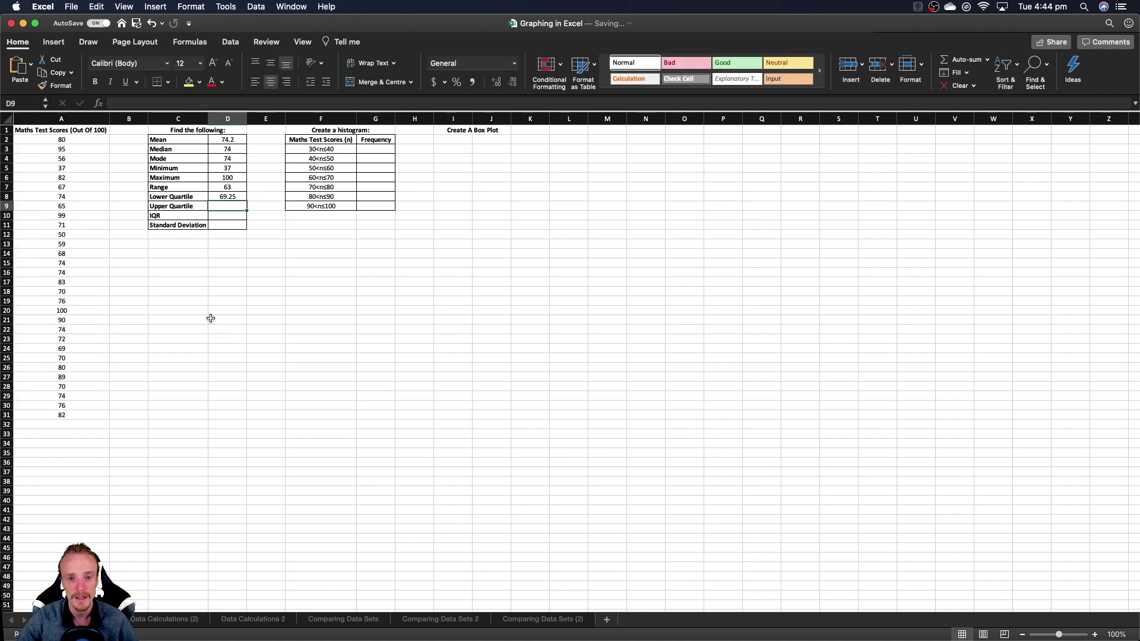
left_click(231, 198)
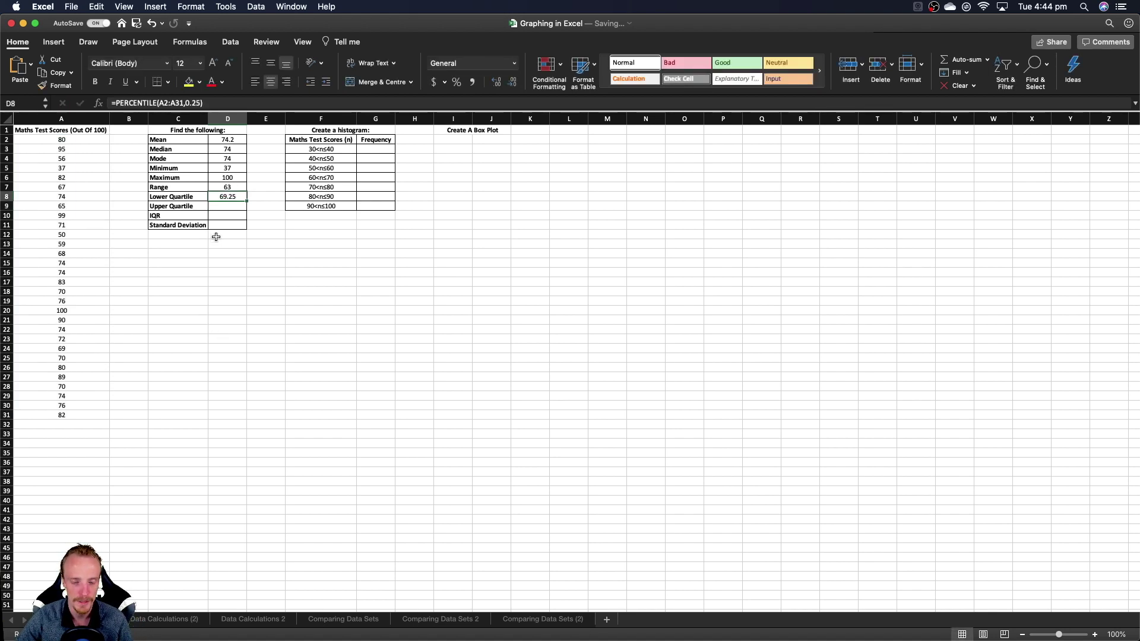
Enter =PERCENTILE(A2:A31,0.75) in the Upper Quartile cell D9, returning 81.5
left_click(228, 206)
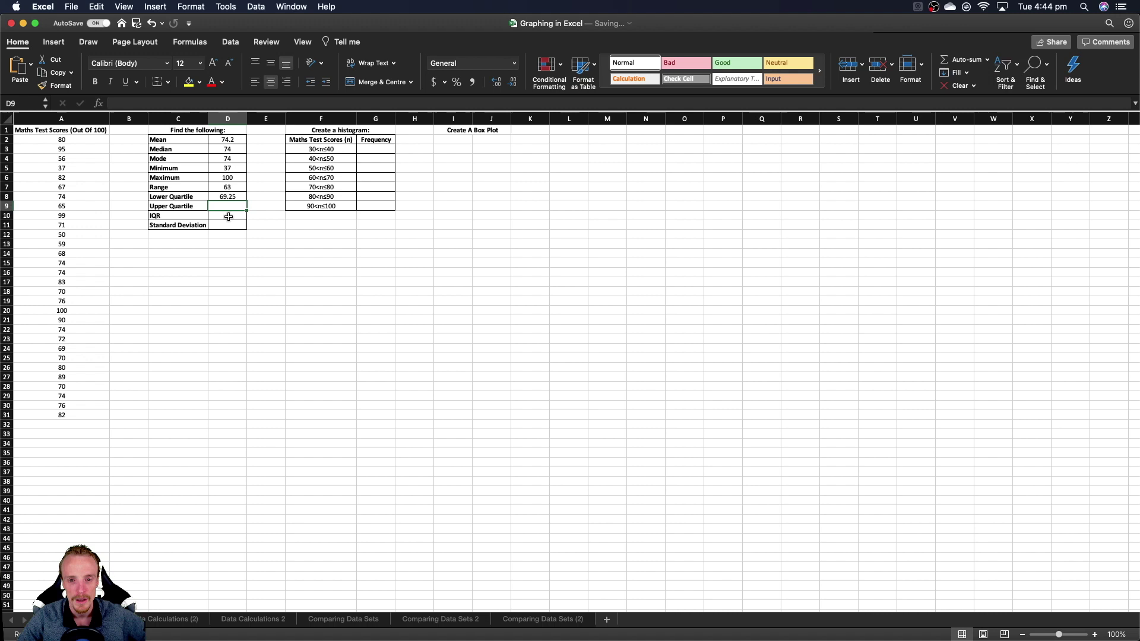
type("=PE")
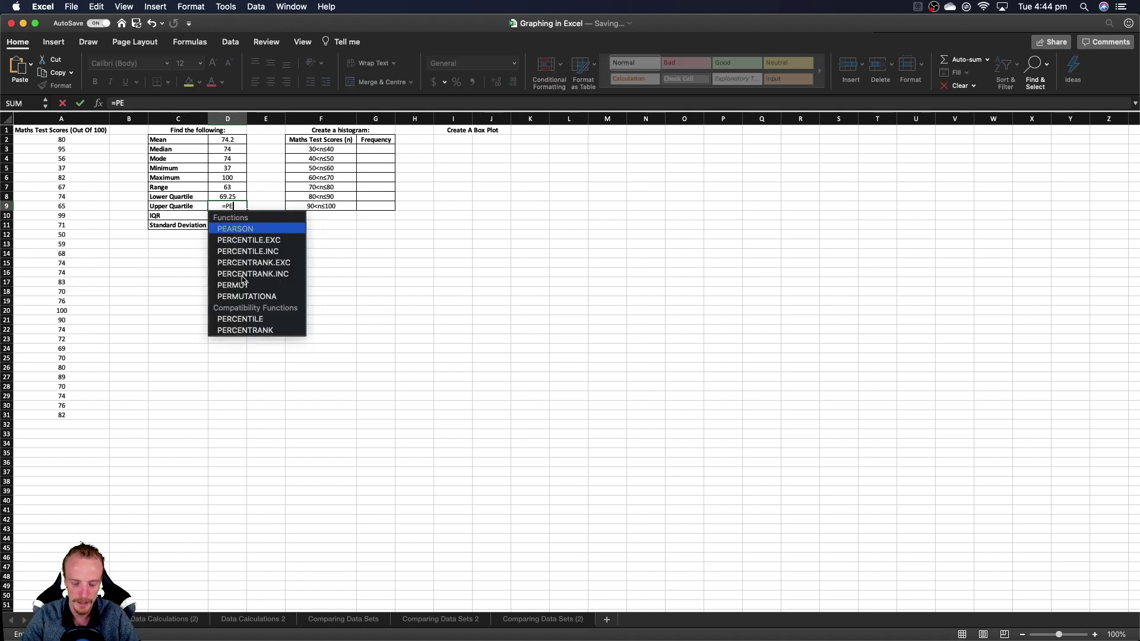
type("RCENTILE(")
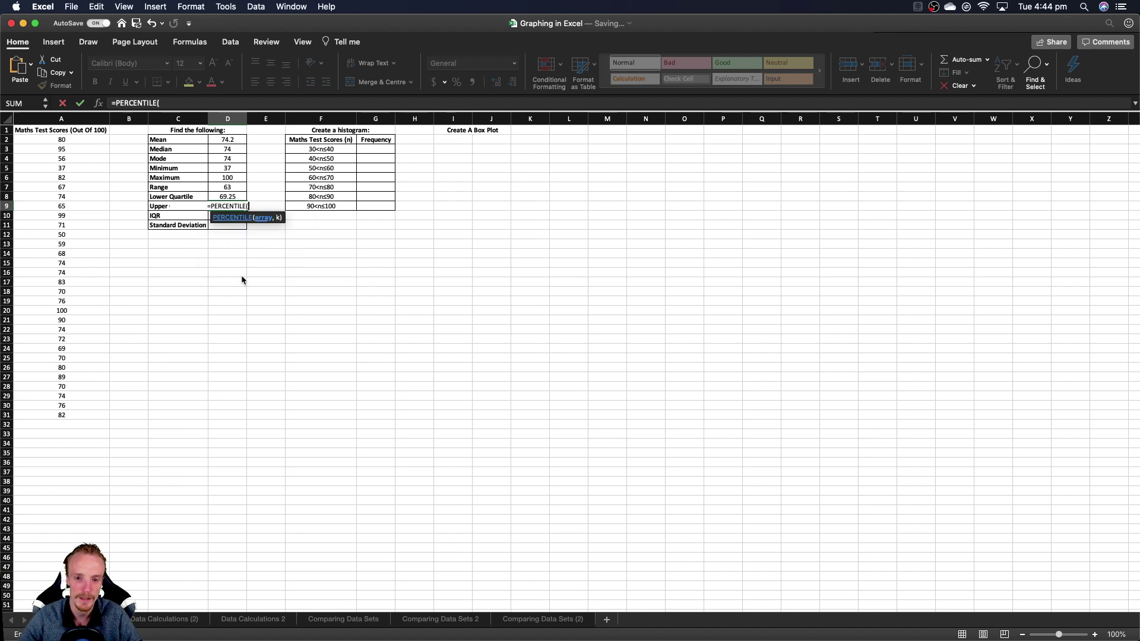
left_click_drag(35, 140, 62, 418)
type(",")
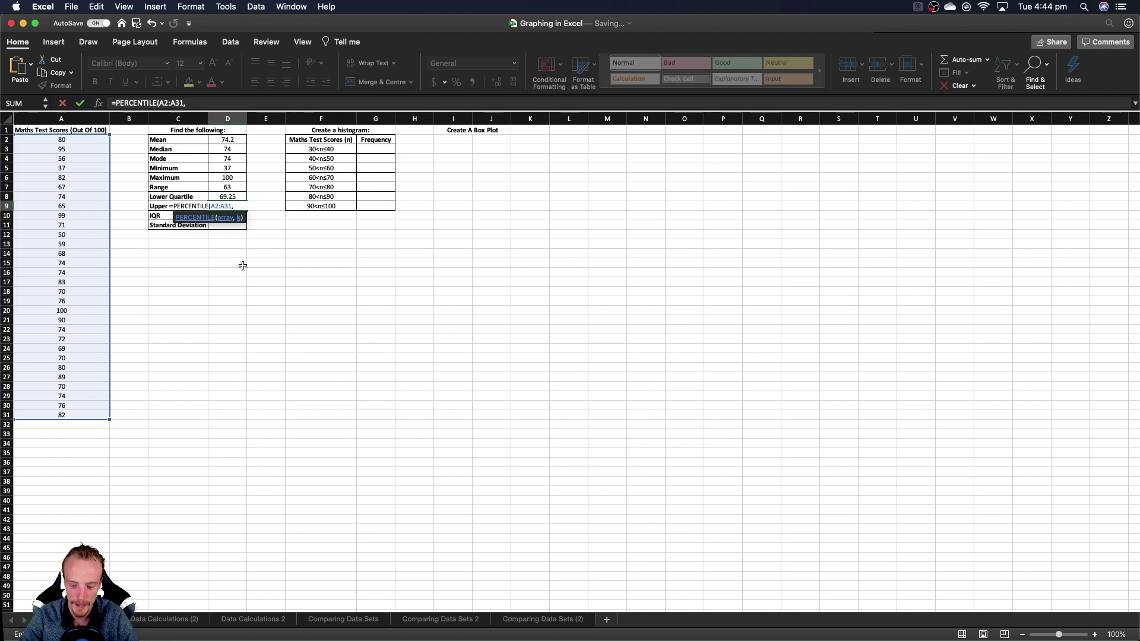
type("0.75")
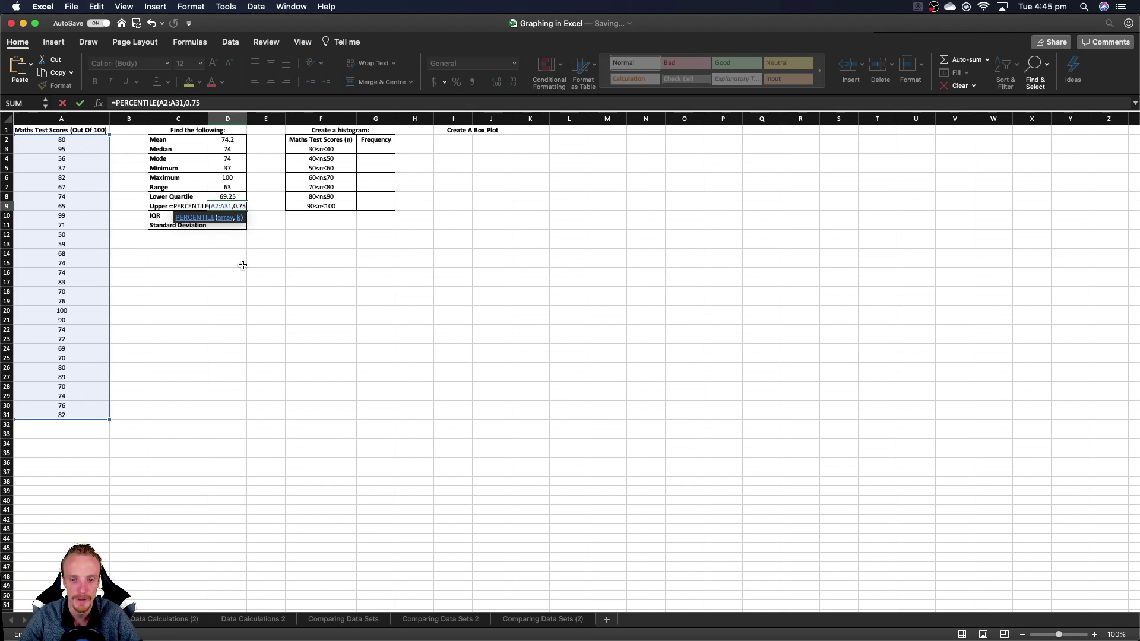
type(")")
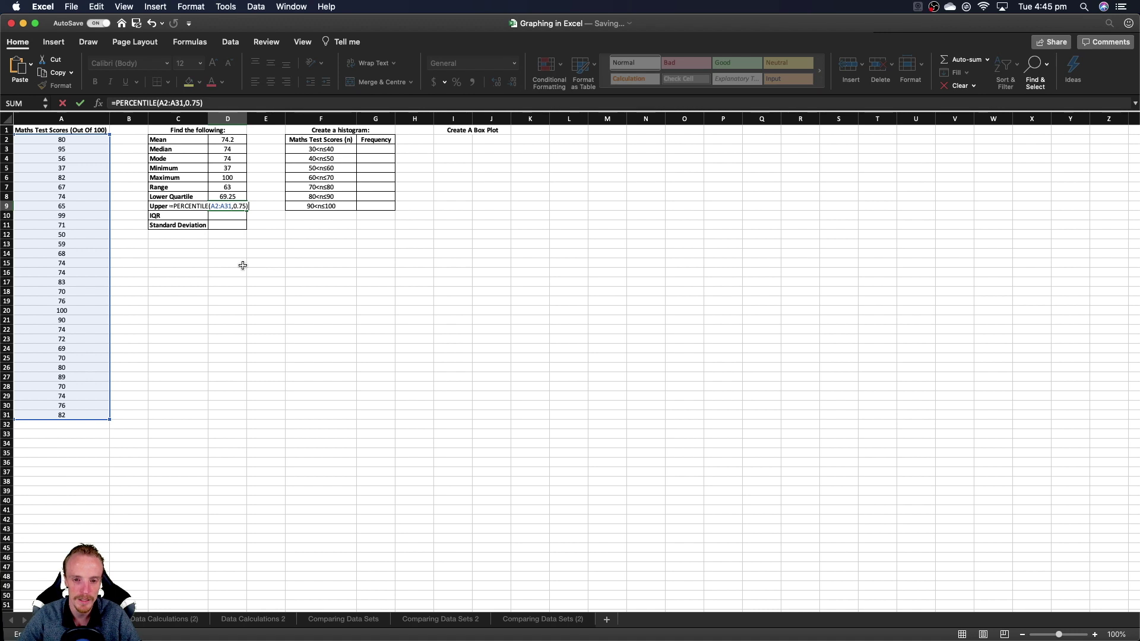
key("Return")
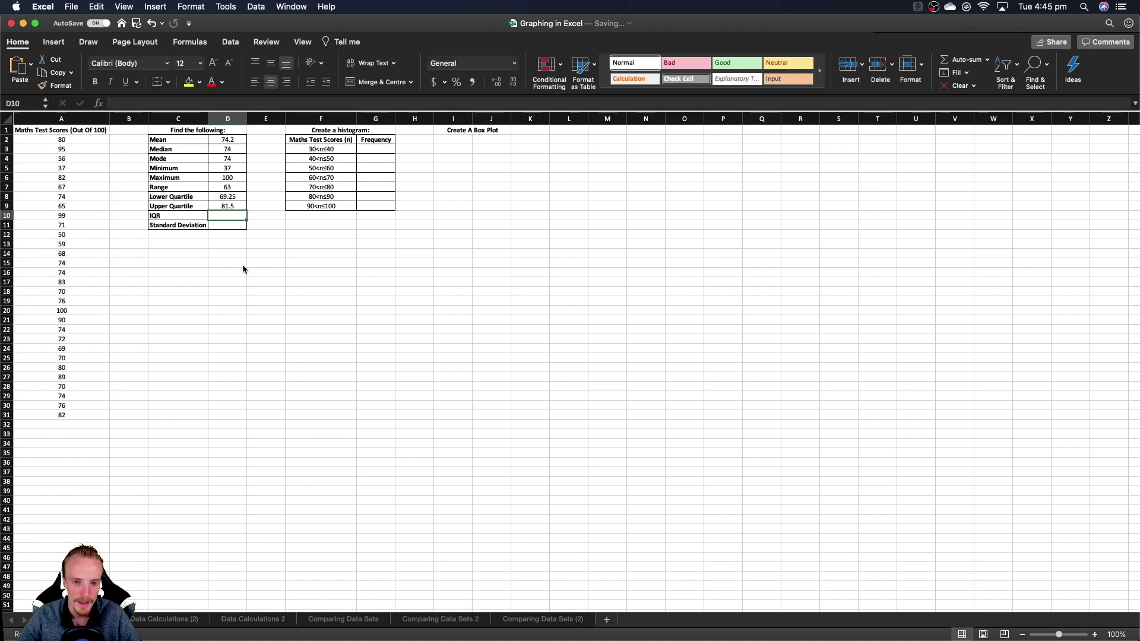
key("Up")
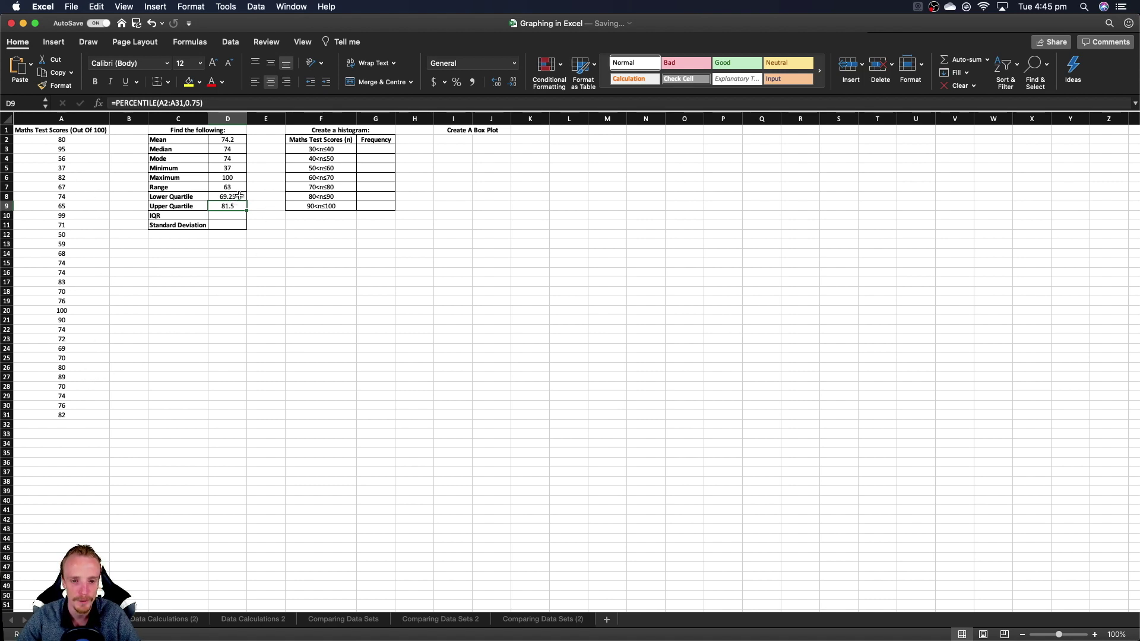
Review the Range and quartile formulas before filling the empty IQR cell
left_click(234, 218)
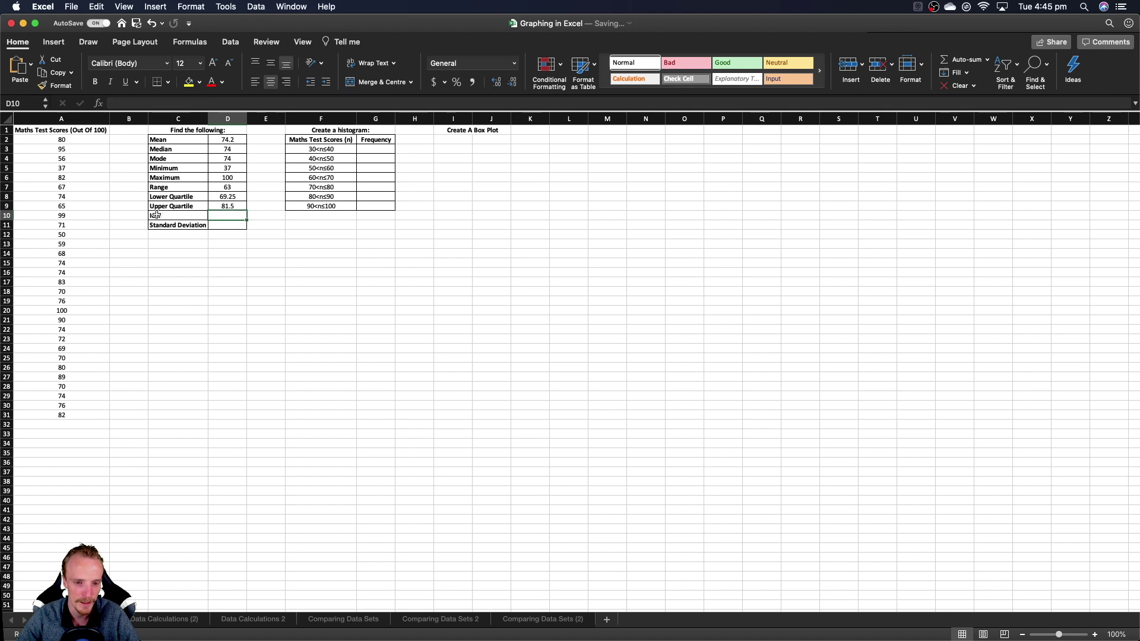
left_click(220, 187)
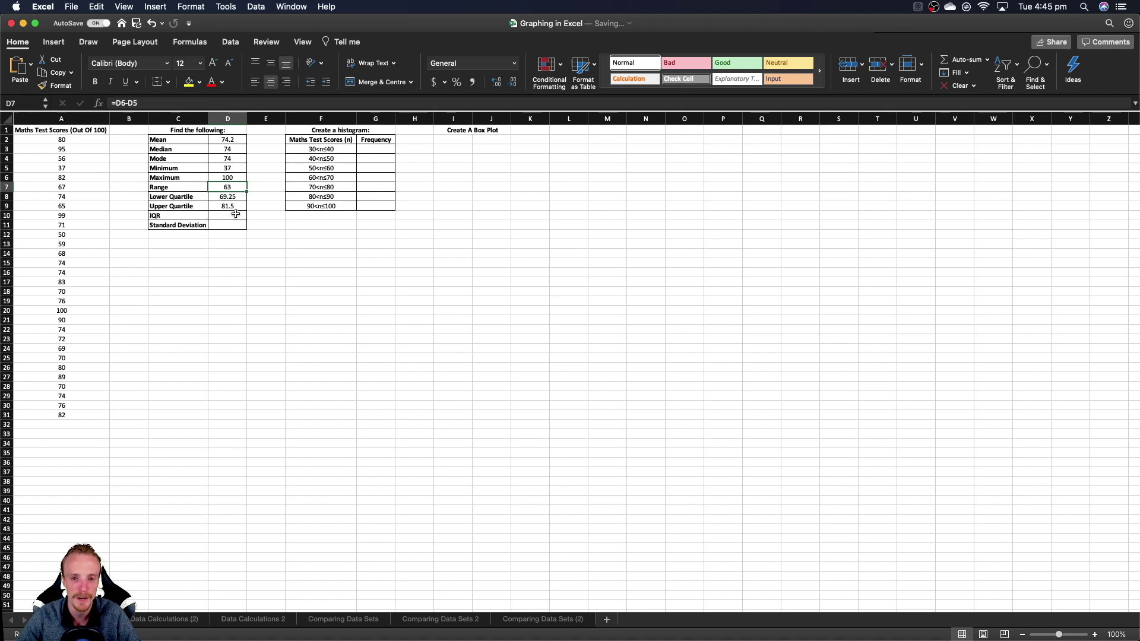
left_click(226, 207)
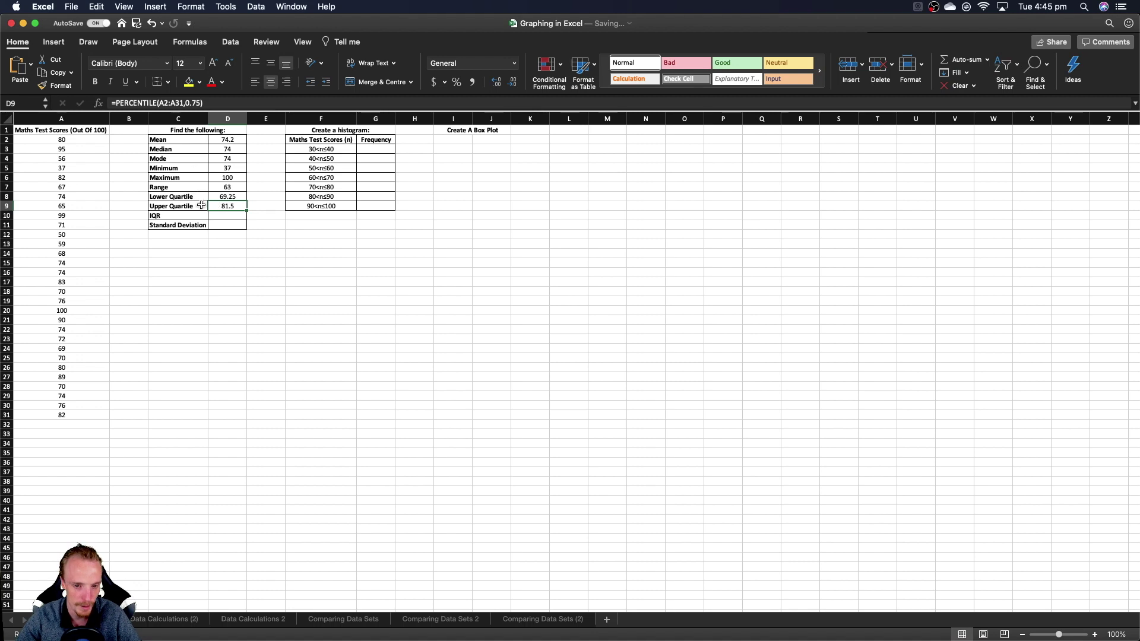
left_click(234, 195)
left_click(236, 215)
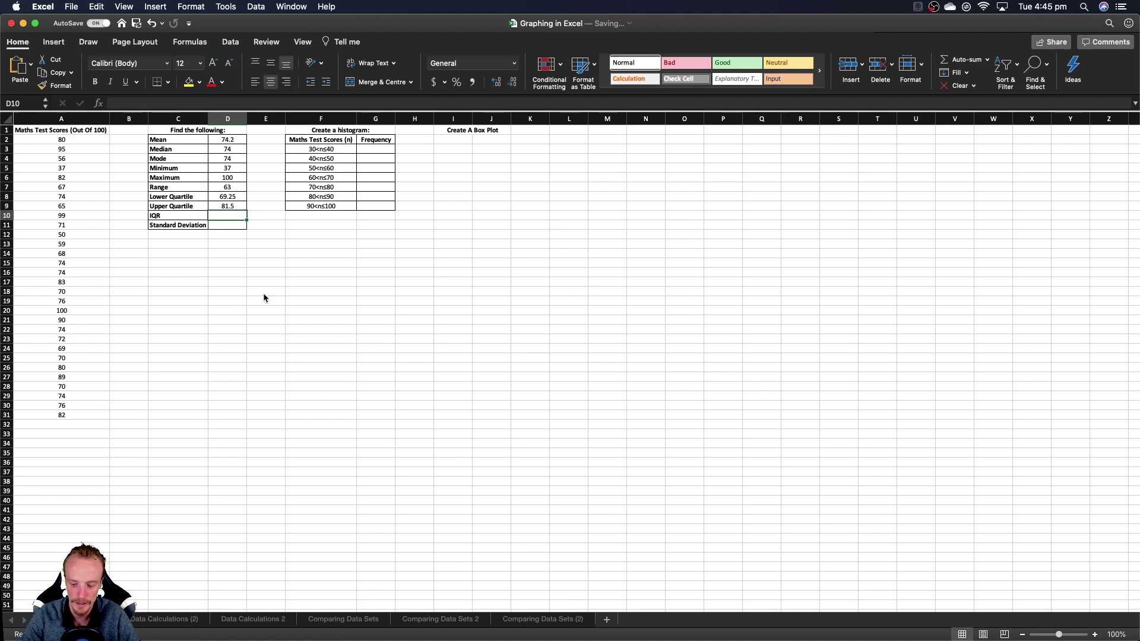
Enter =D9-D8 in the IQR cell D10, showing 12.25
type("=")
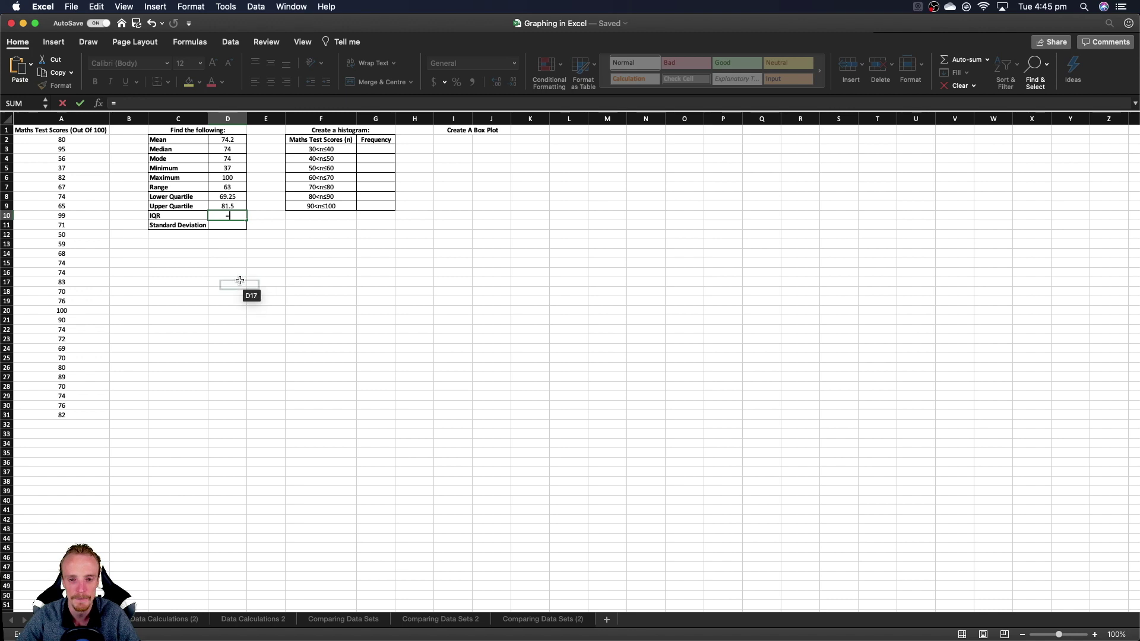
left_click(230, 206)
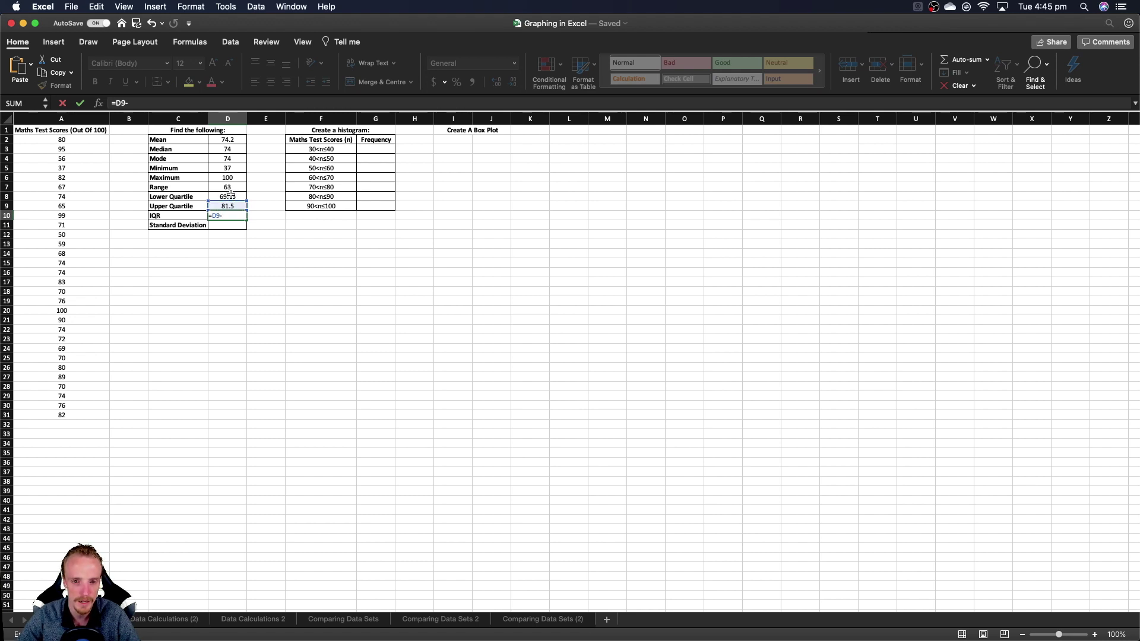
left_click(230, 196)
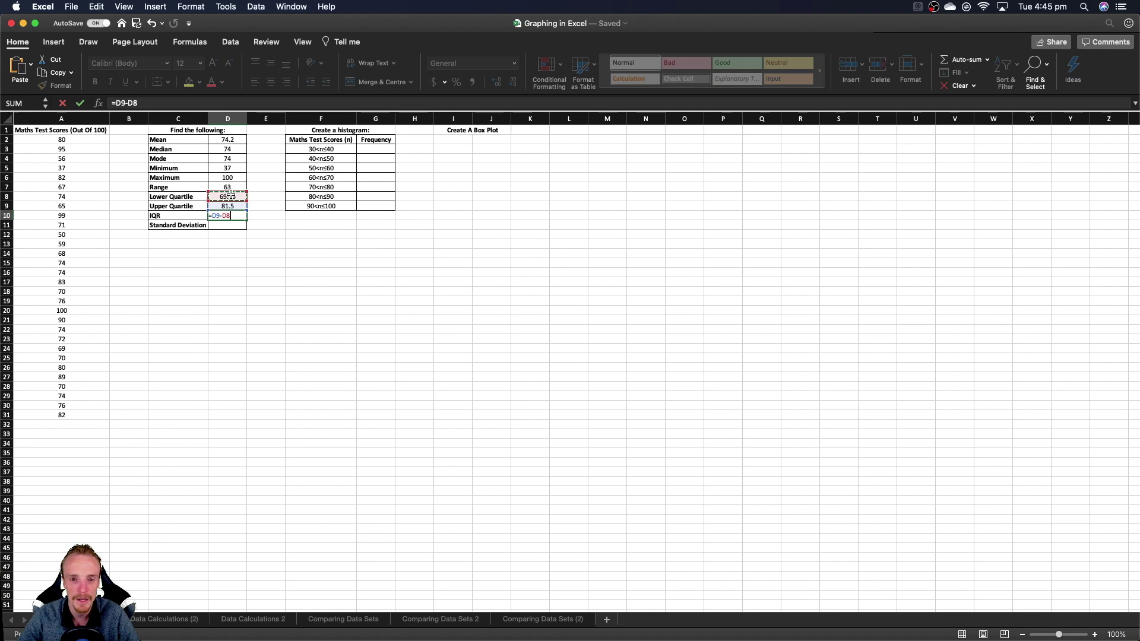
key("Return")
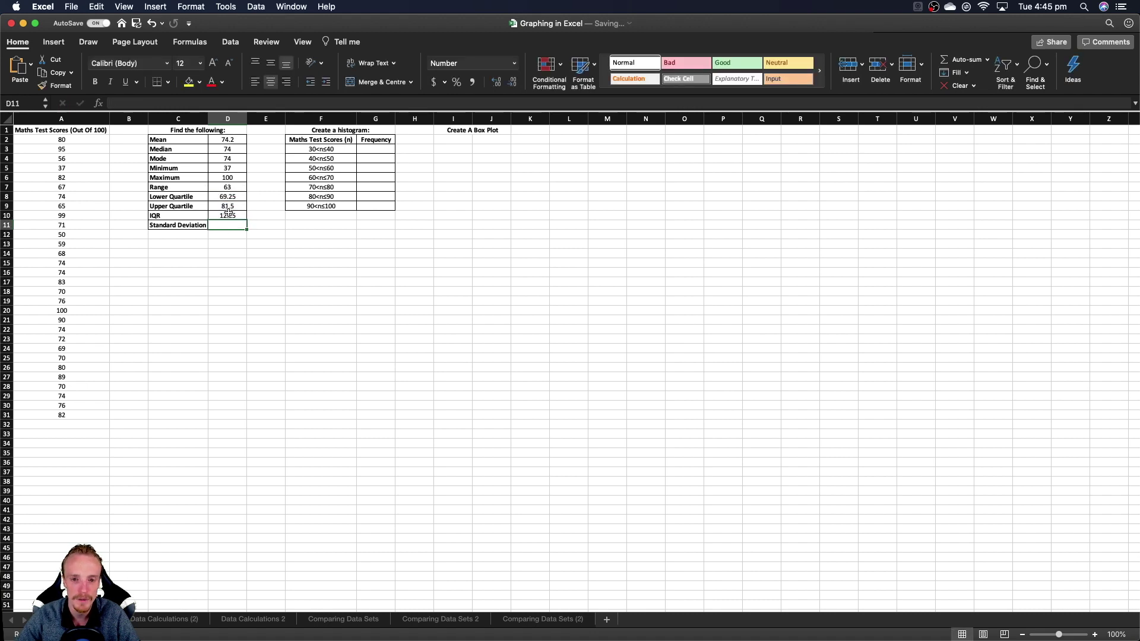
left_click(235, 215)
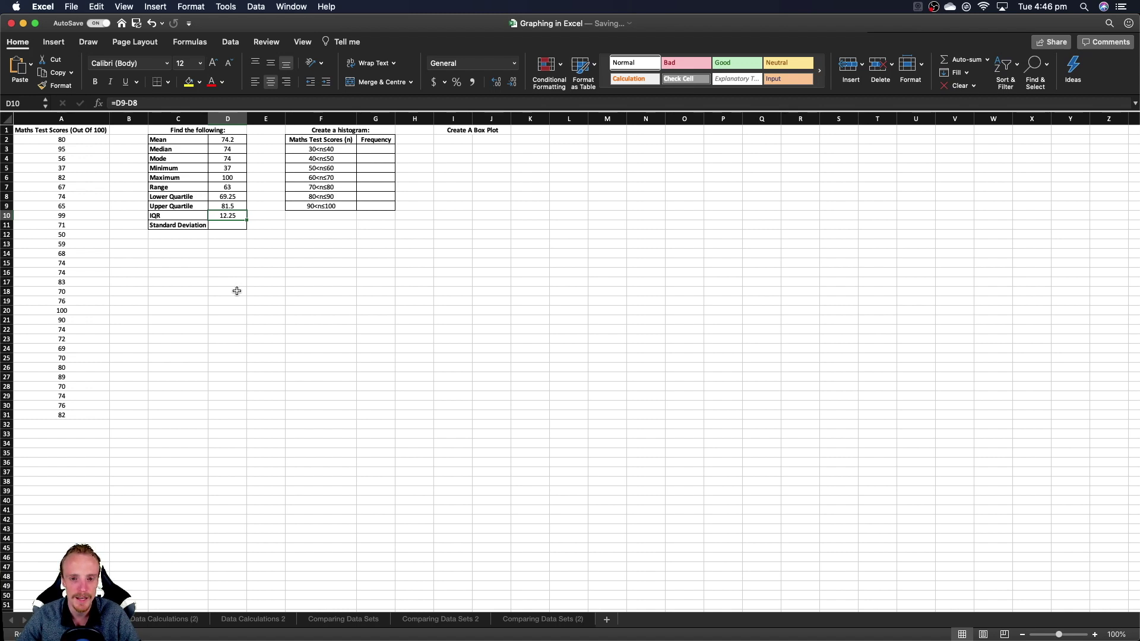
left_click(229, 225)
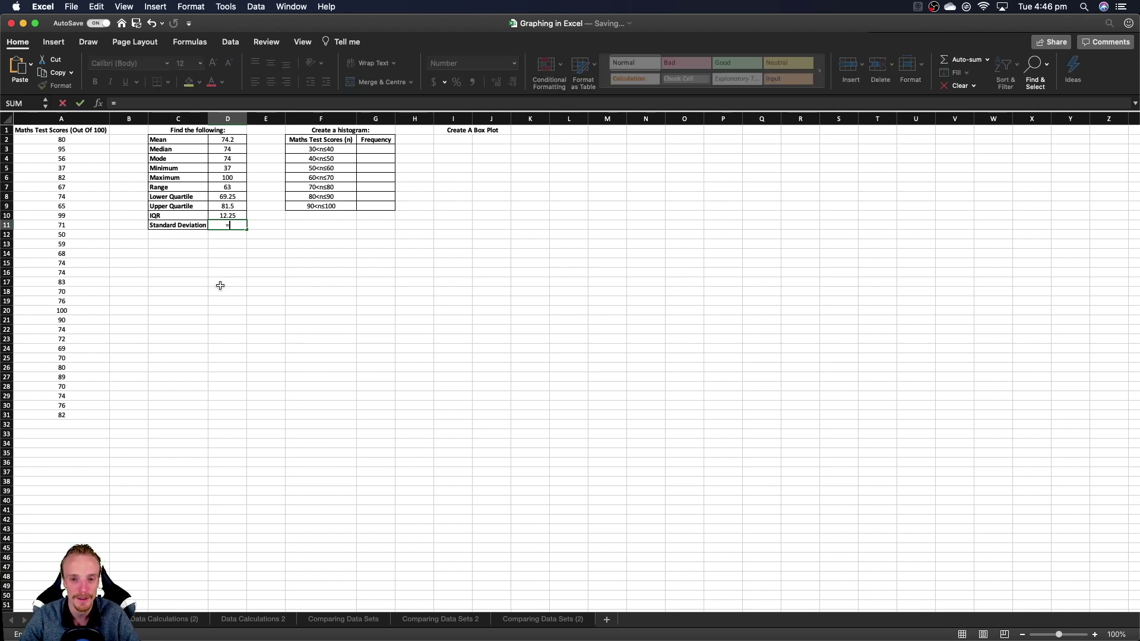
Enter =STDEV(A2:A31) in the Standard Deviation cell D11, returning 13.46
type("ST")
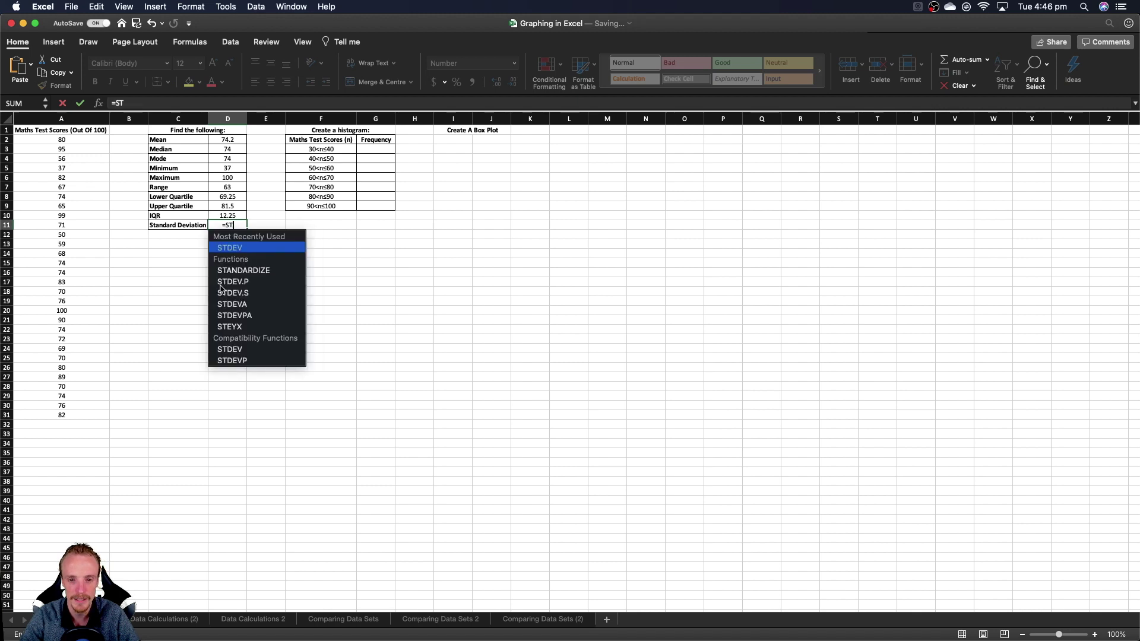
type("DEV")
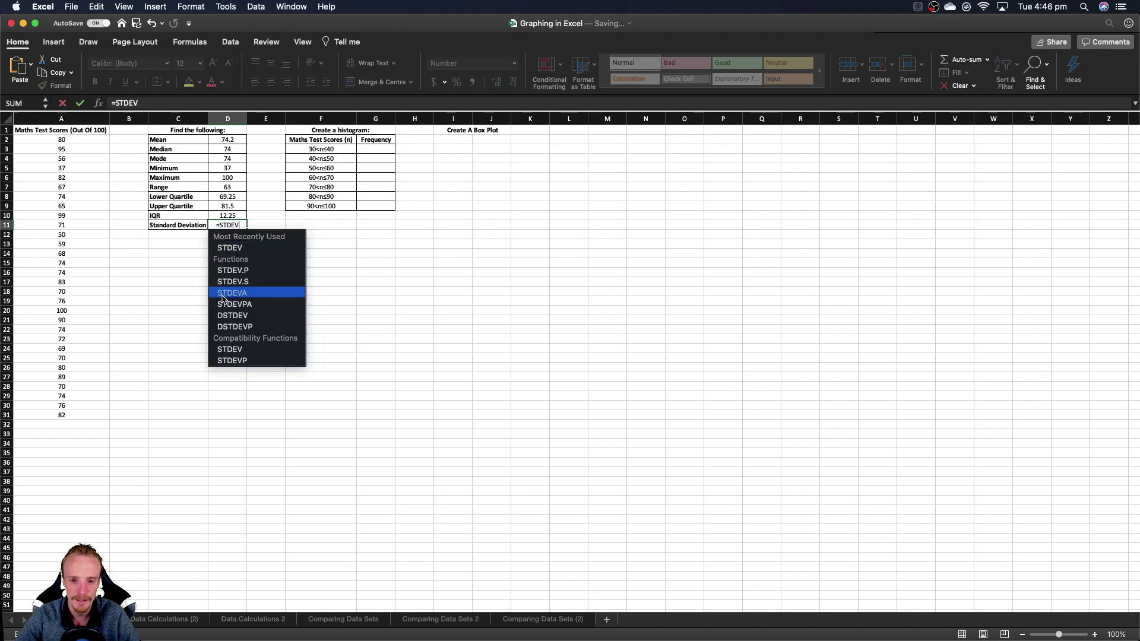
double_click(240, 248)
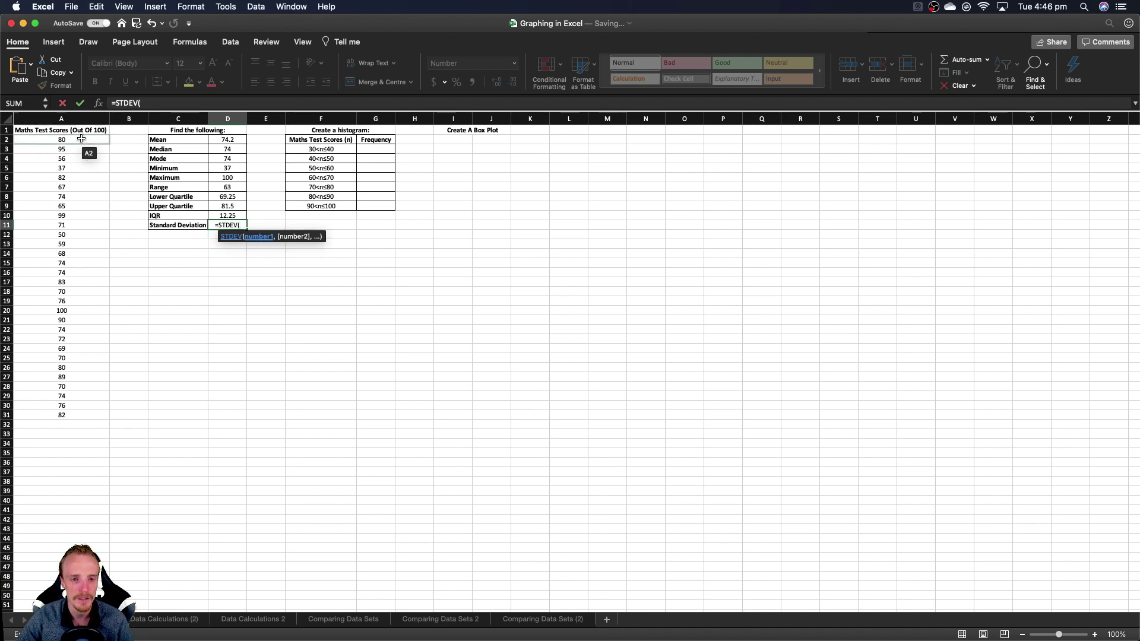
left_click_drag(82, 139, 89, 416)
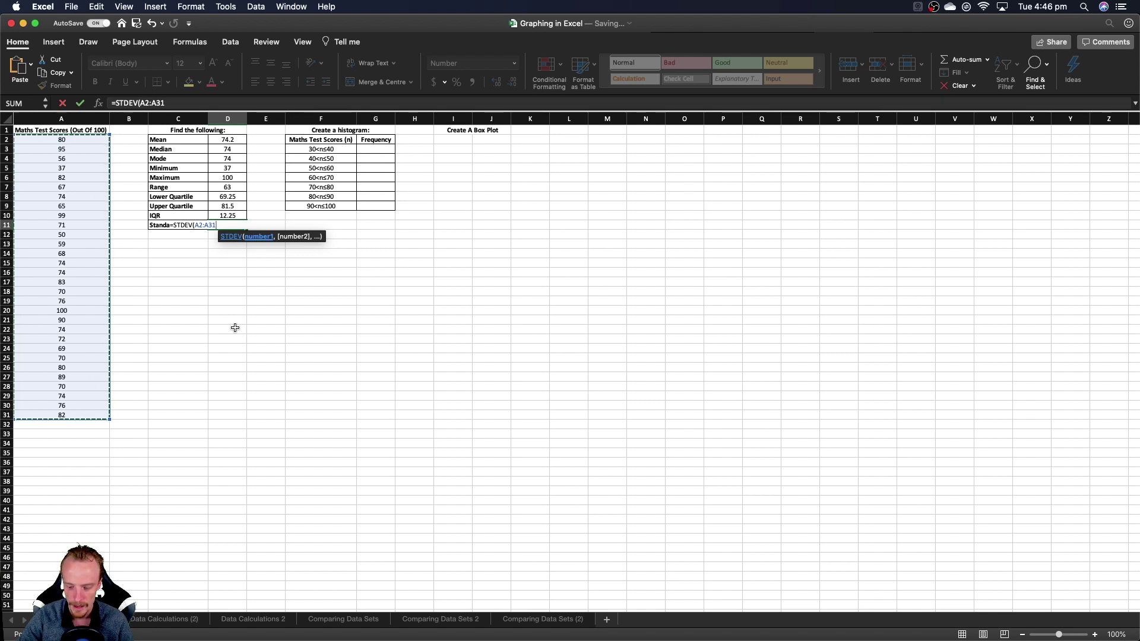
type(")")
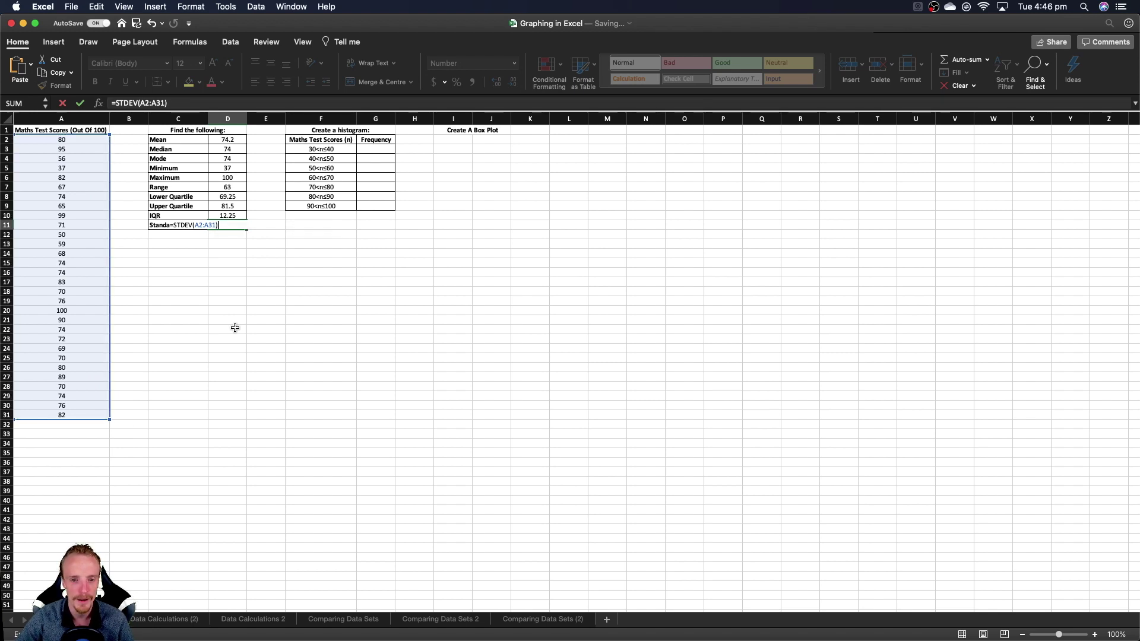
key("Return")
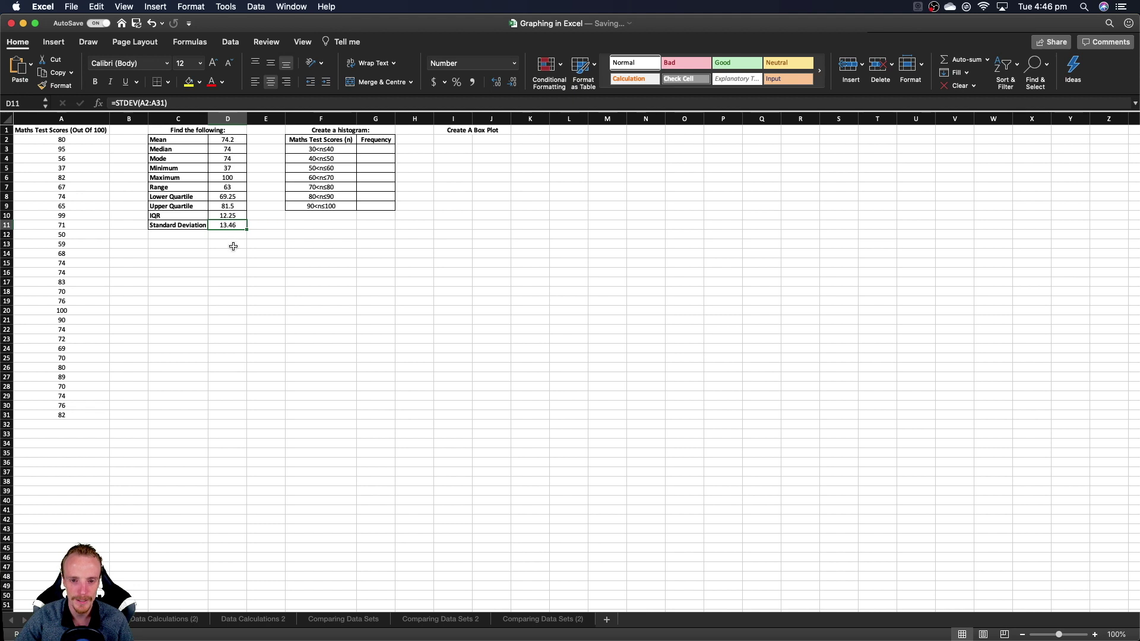
Change D11 to General format so the standard deviation shows the full 13.4636164
right_click(233, 228)
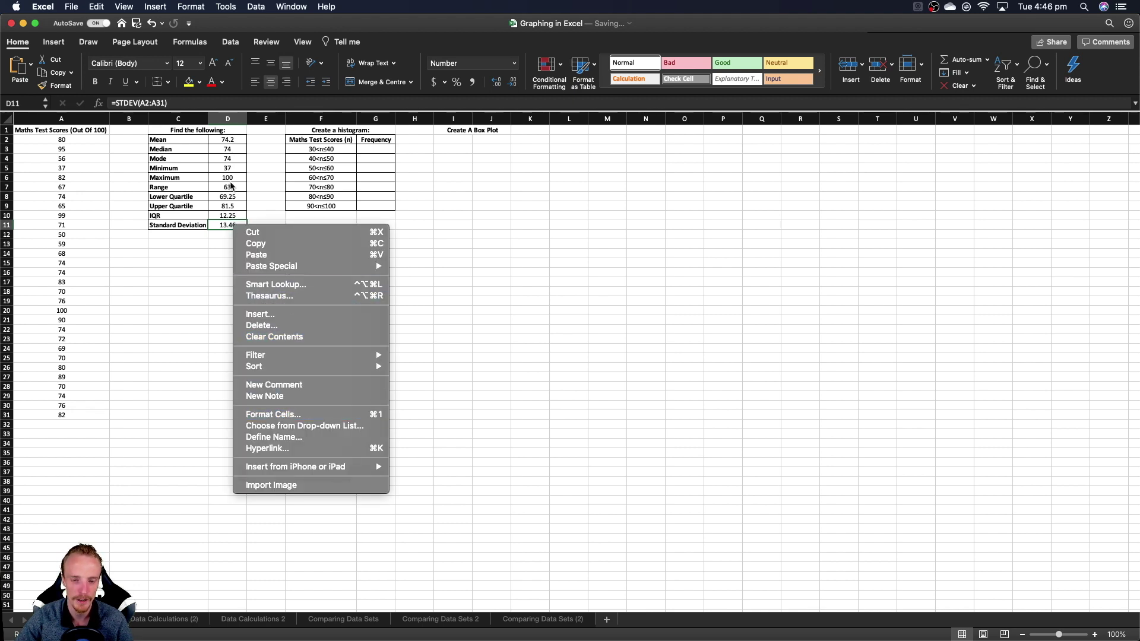
left_click(231, 185)
right_click(235, 226)
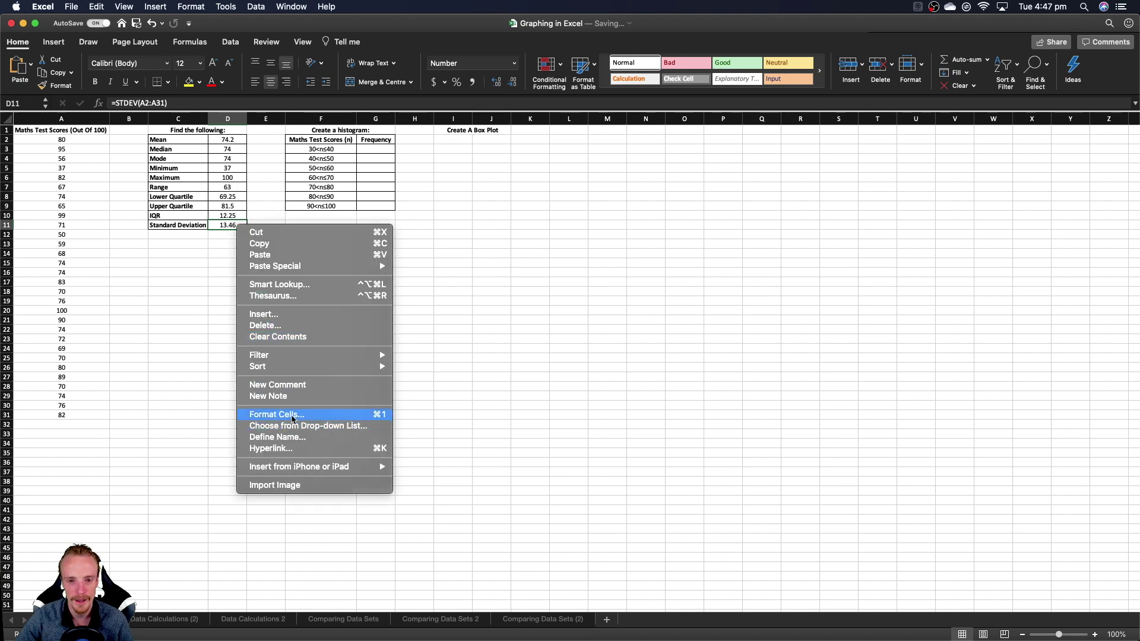
left_click(292, 415)
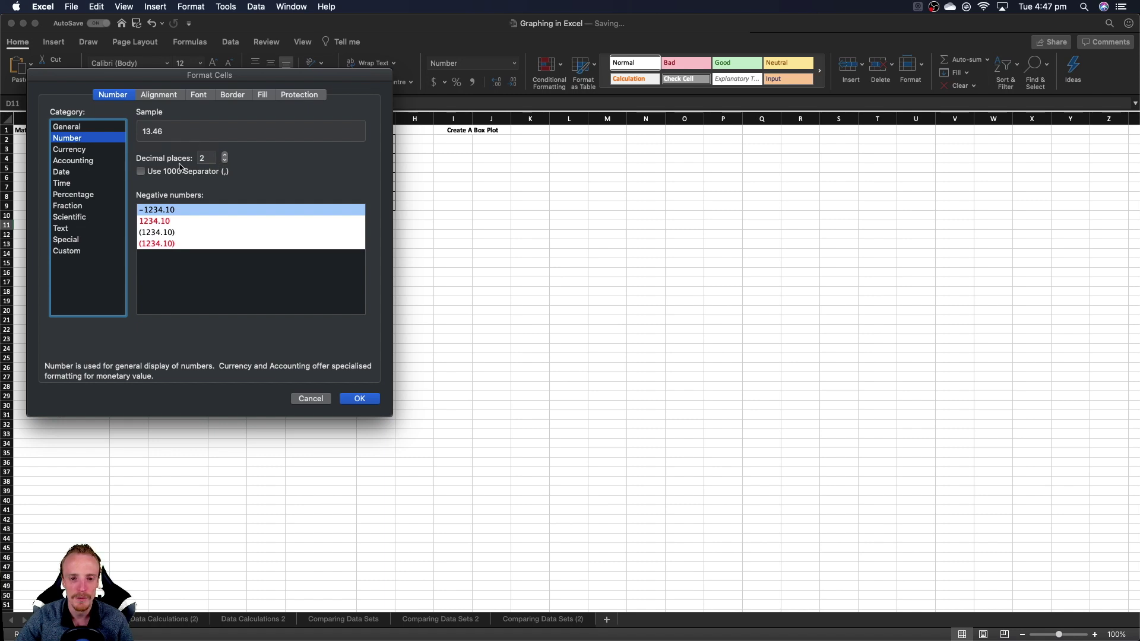
left_click(84, 127)
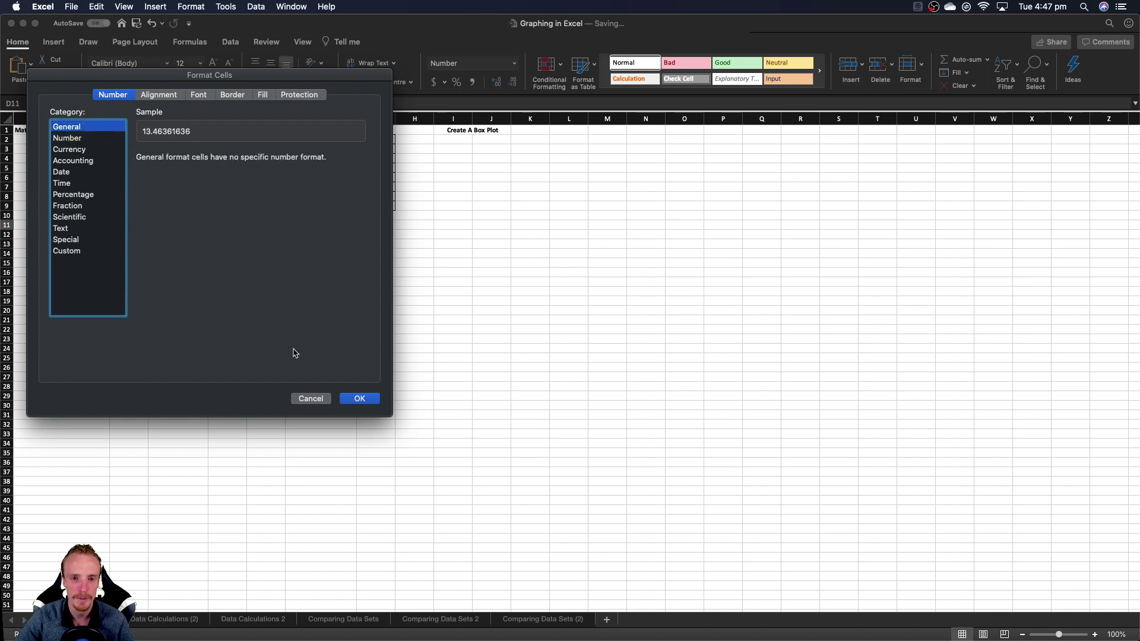
left_click(359, 399)
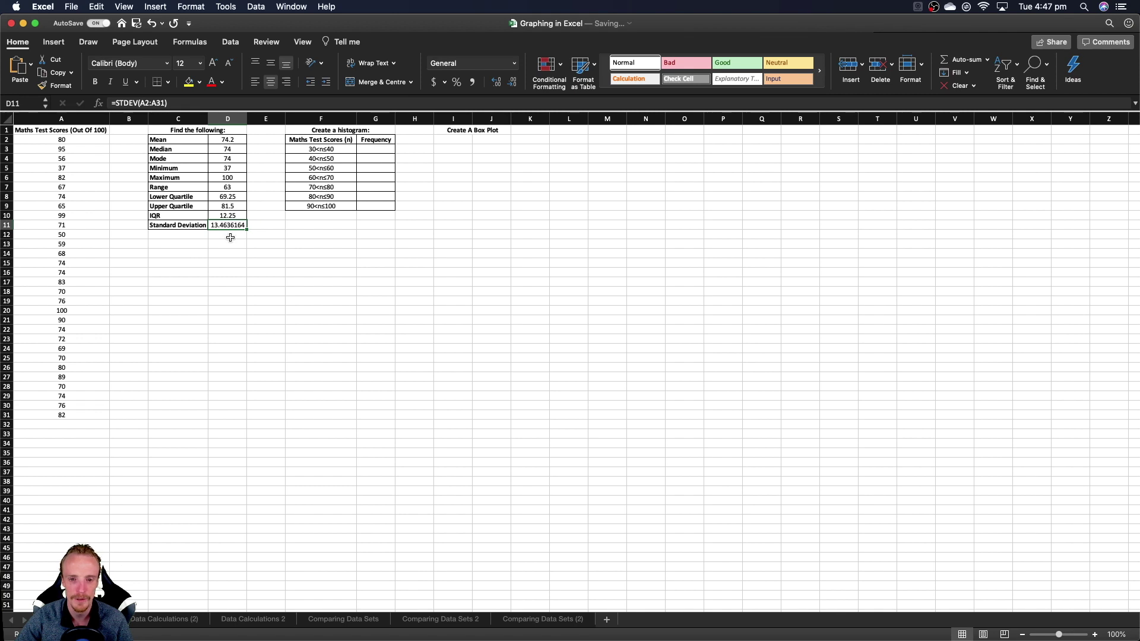
key("Return")
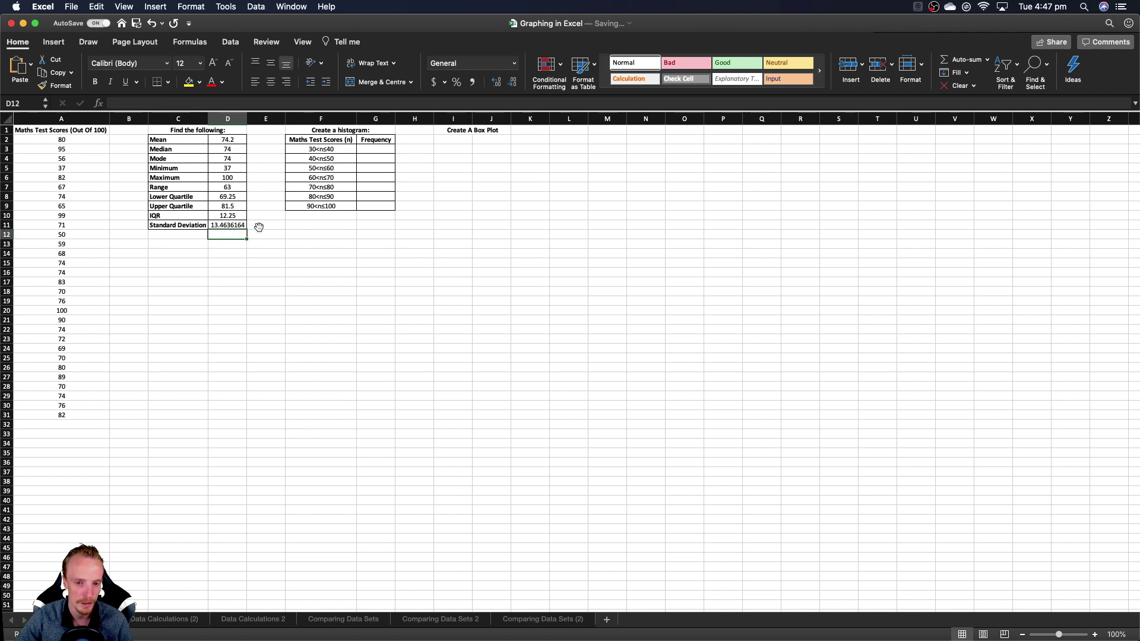
Check the Mean, Median, Mode and Minimum formulas in D2–D5, then reselect D11
left_click(226, 228)
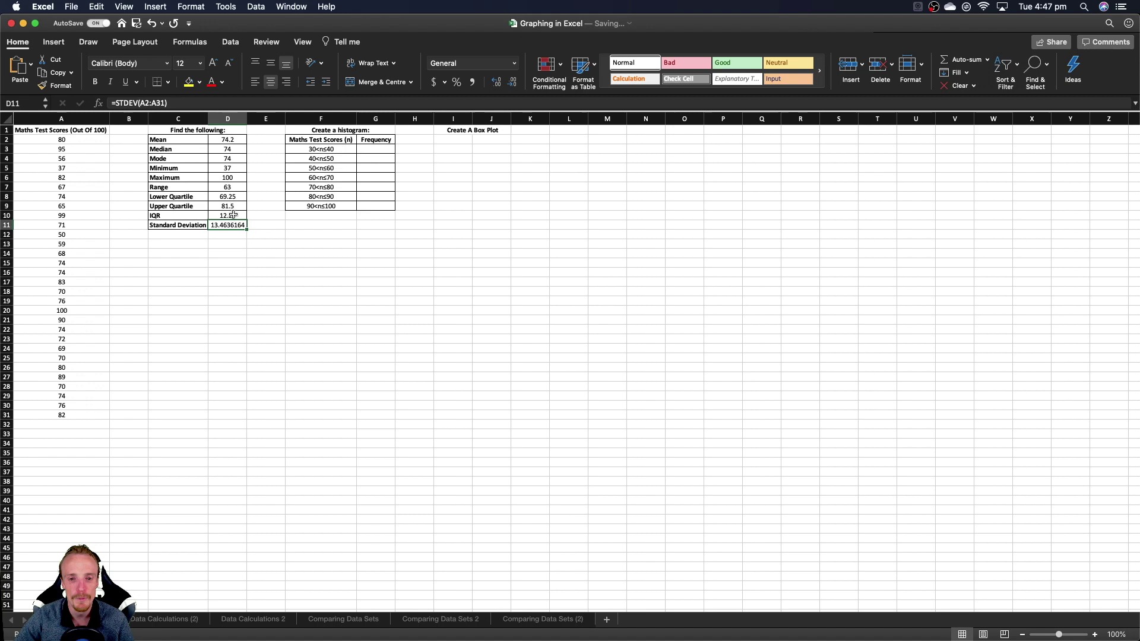
left_click(228, 140)
left_click(227, 149)
left_click(227, 159)
left_click(228, 168)
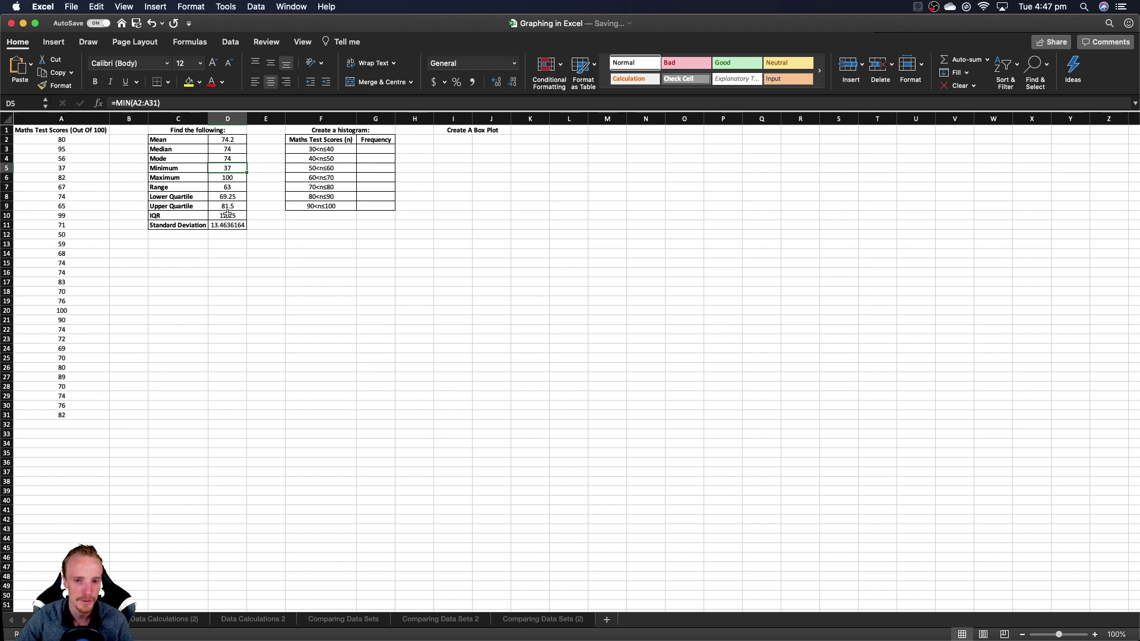
left_click(229, 226)
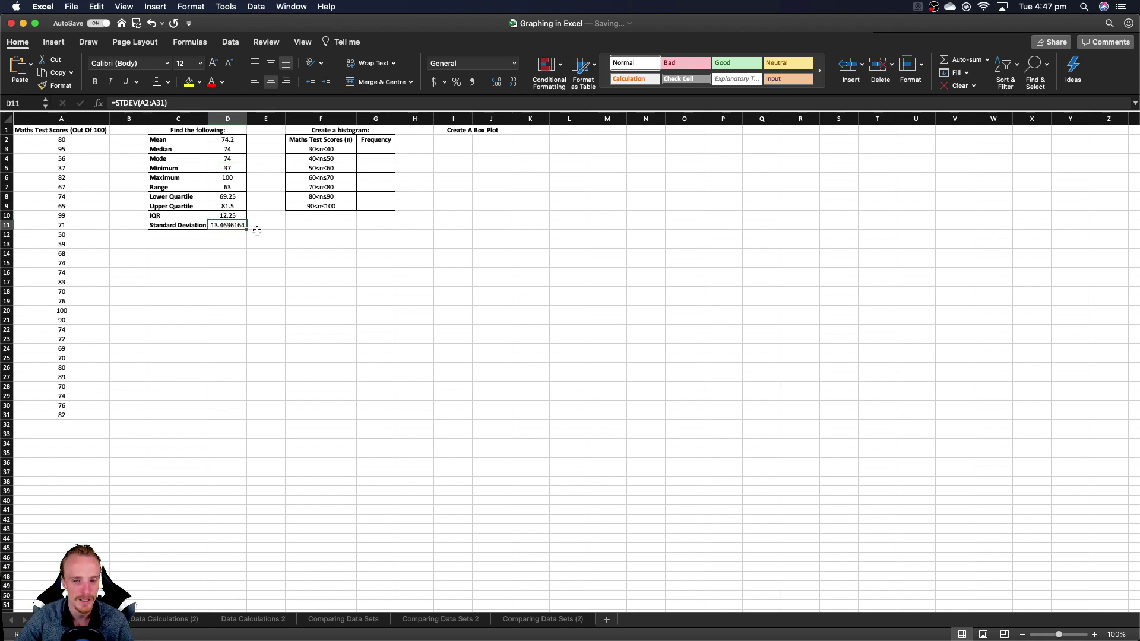
Give D11 the Number format with 2 decimal places so it displays 13.46
right_click(233, 226)
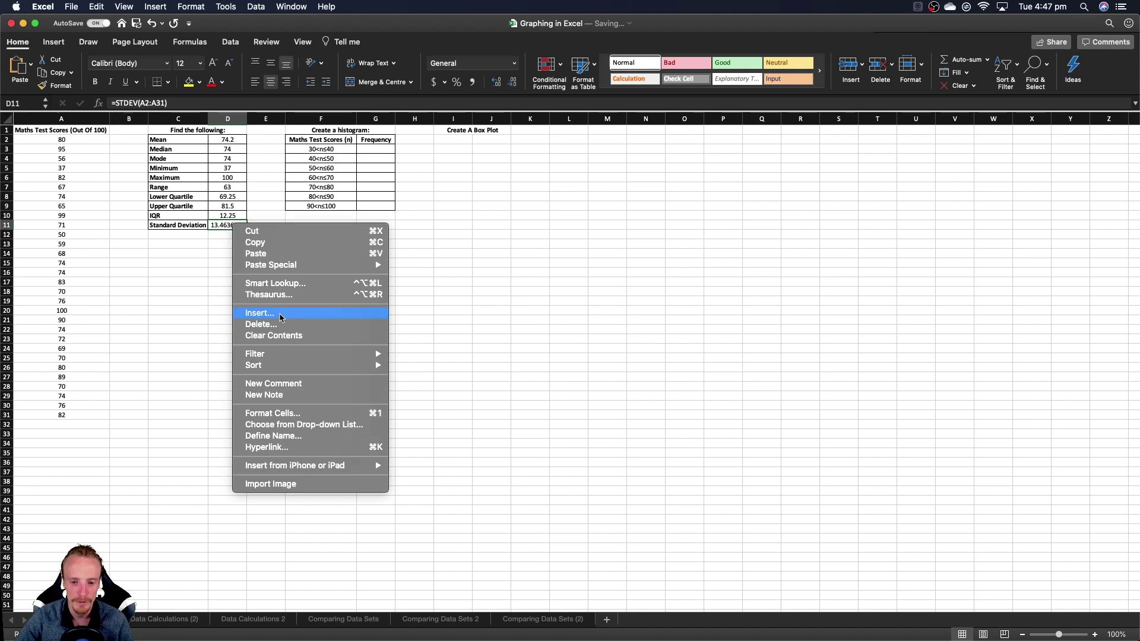
left_click(292, 413)
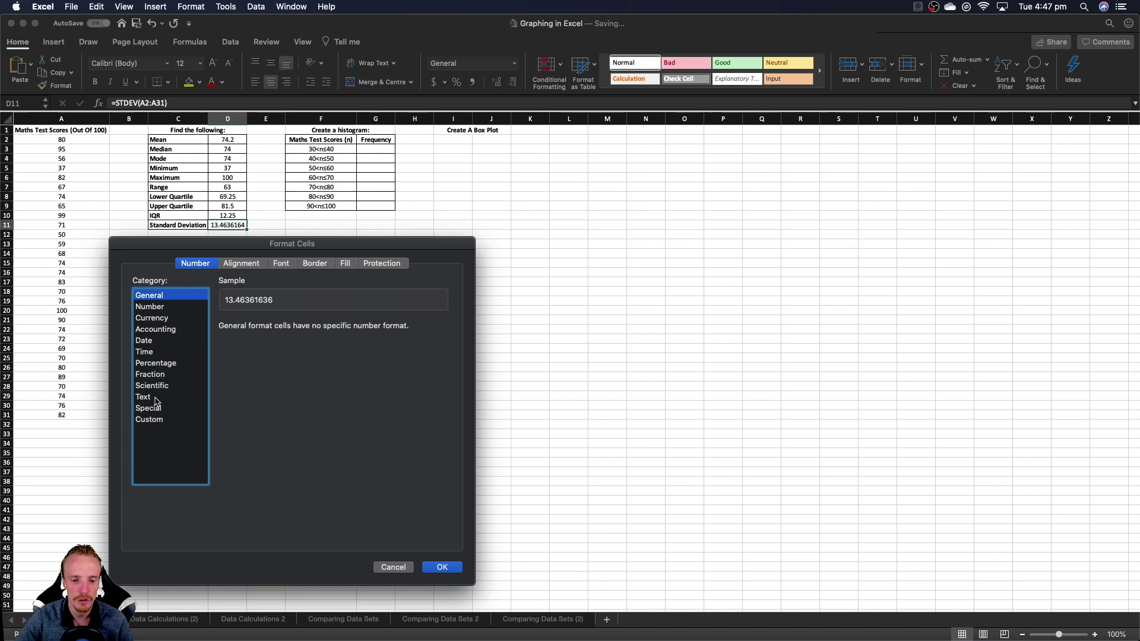
left_click(150, 306)
left_click(152, 317)
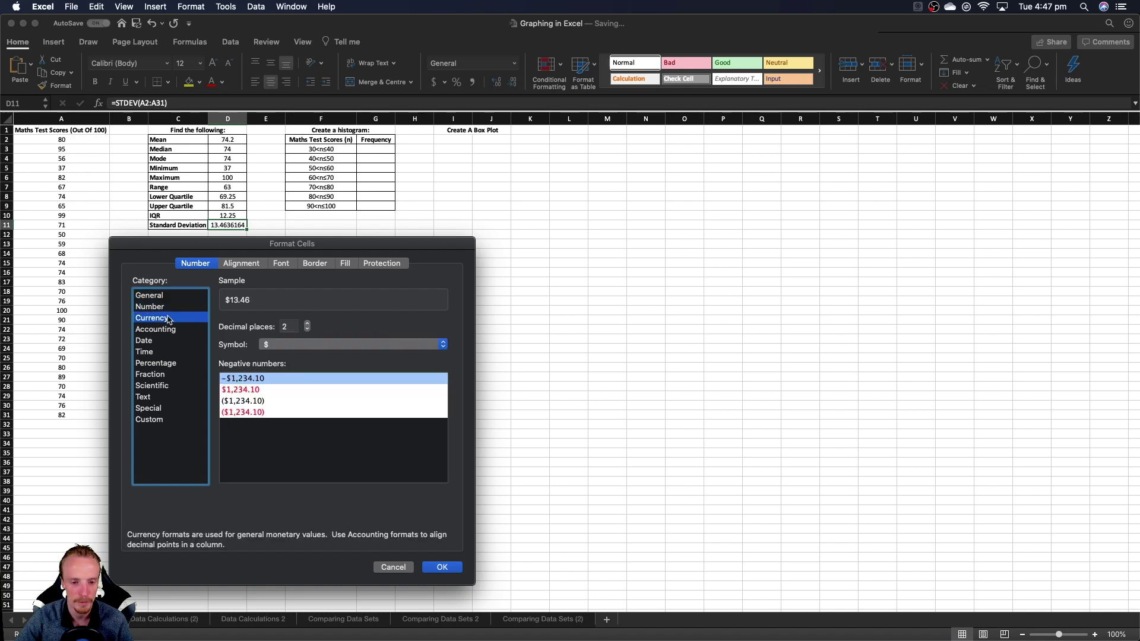
left_click(149, 306)
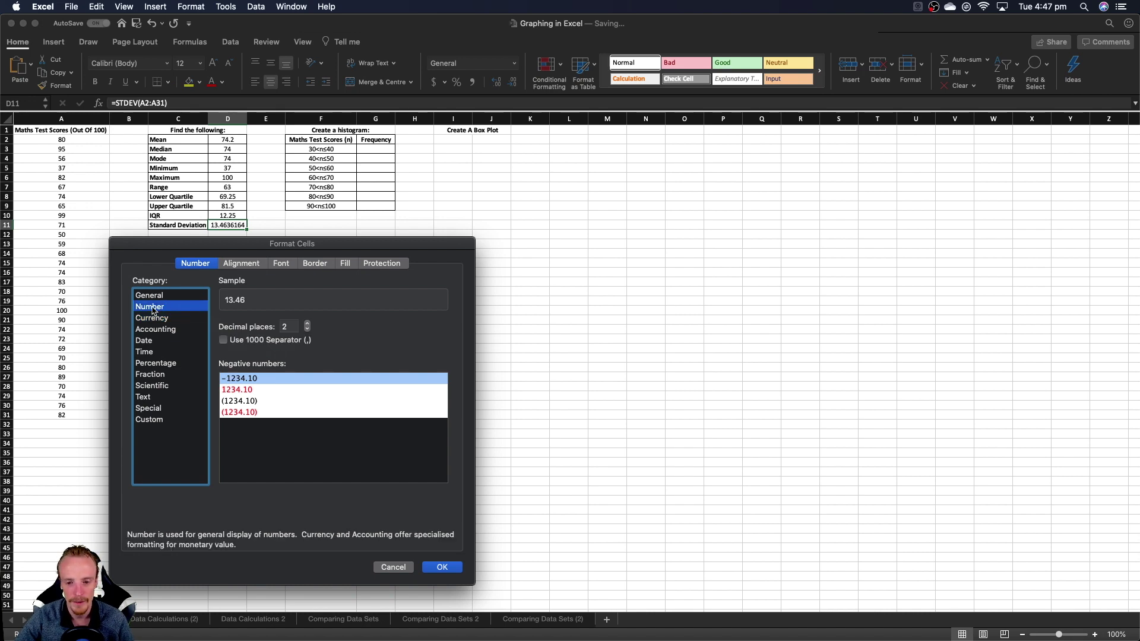
key("Tab")
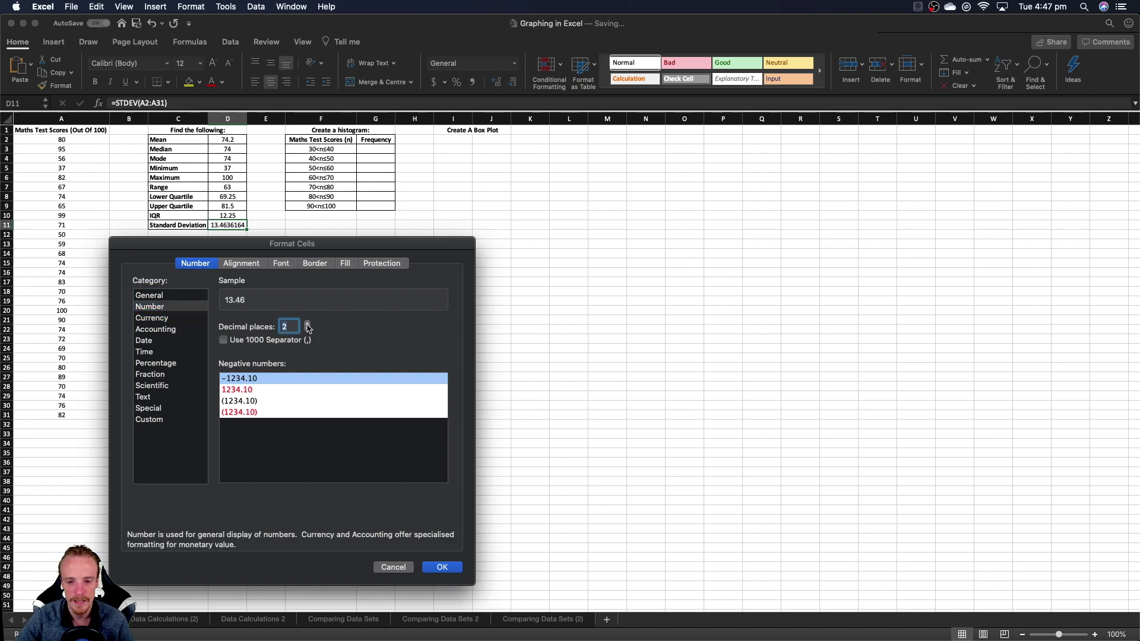
left_click(307, 324)
left_click(307, 324)
left_click(307, 329)
left_click(307, 329)
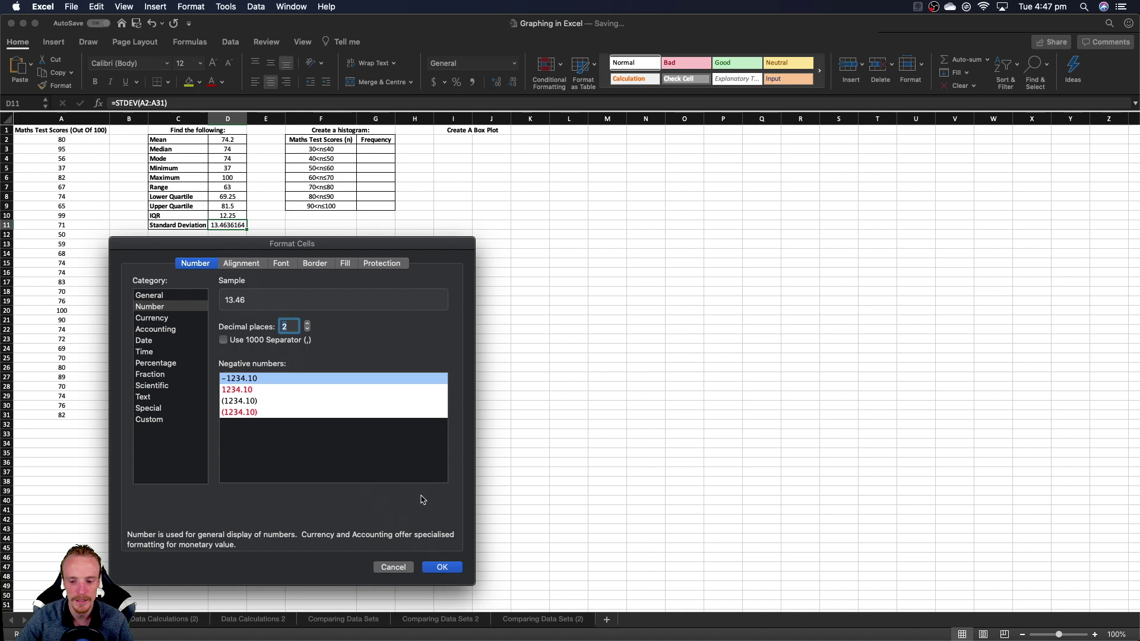
left_click(442, 567)
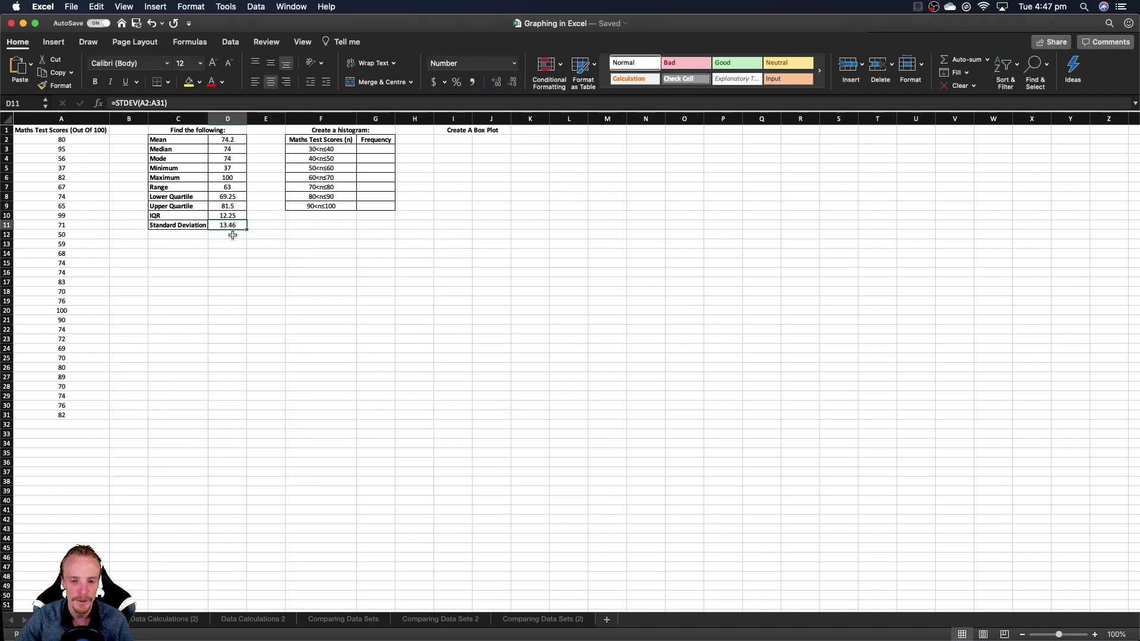
left_click(232, 235)
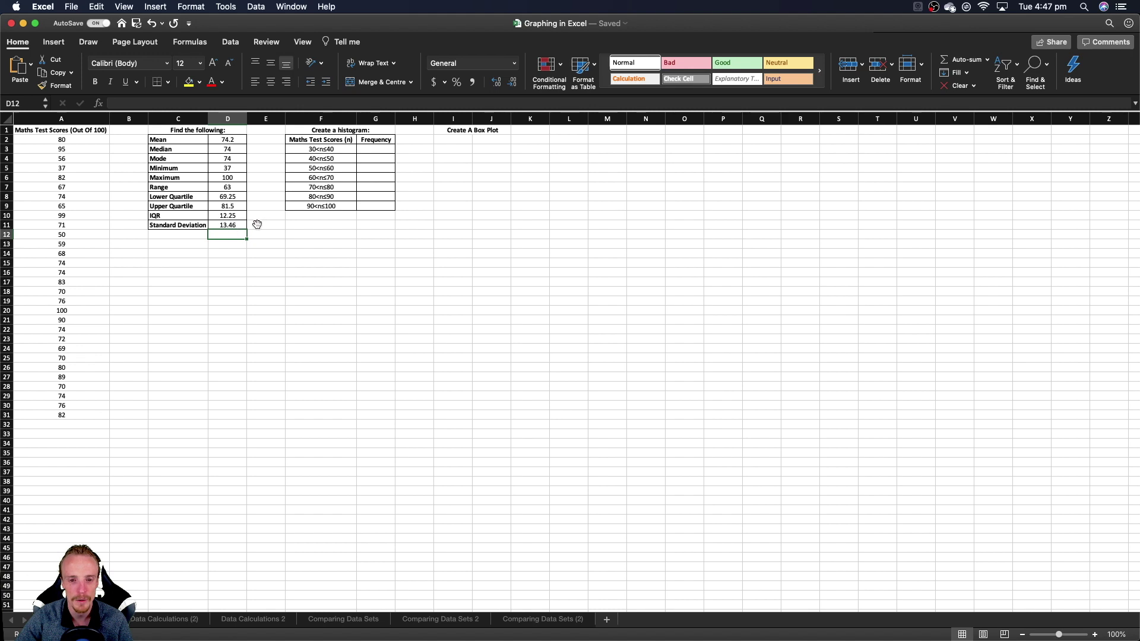
left_click(257, 225)
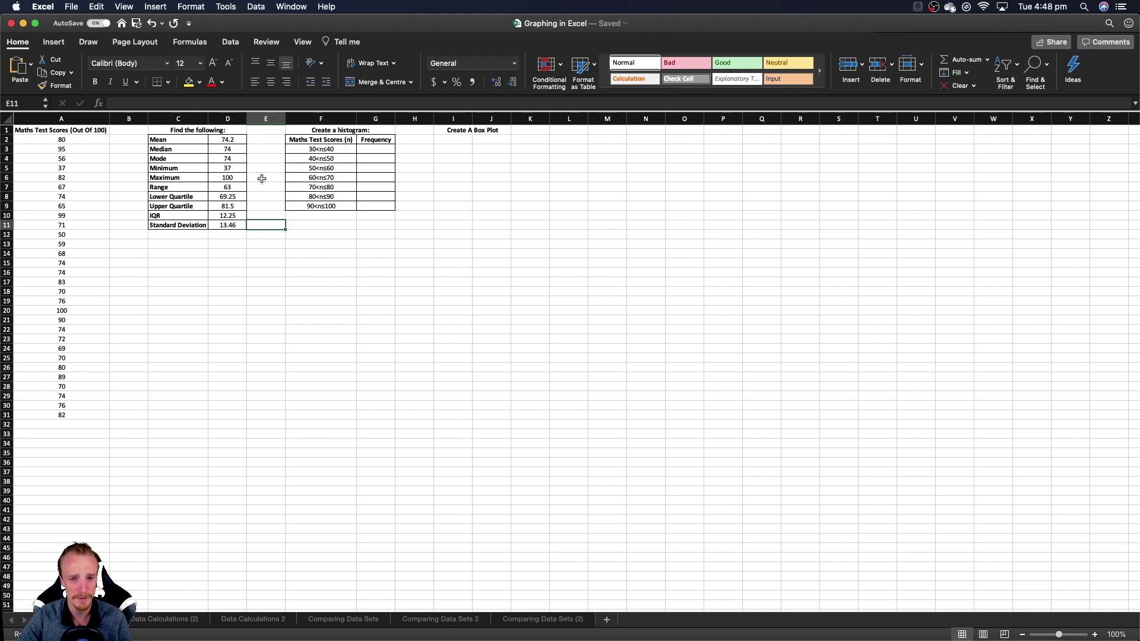
left_click(235, 139)
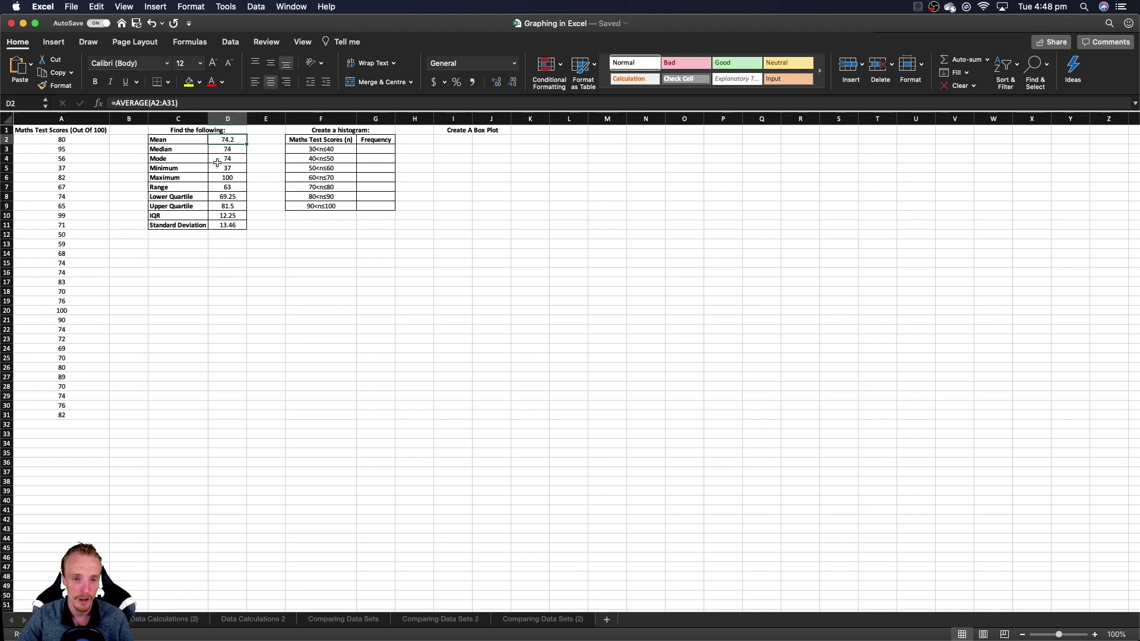
left_click(229, 150)
left_click(230, 159)
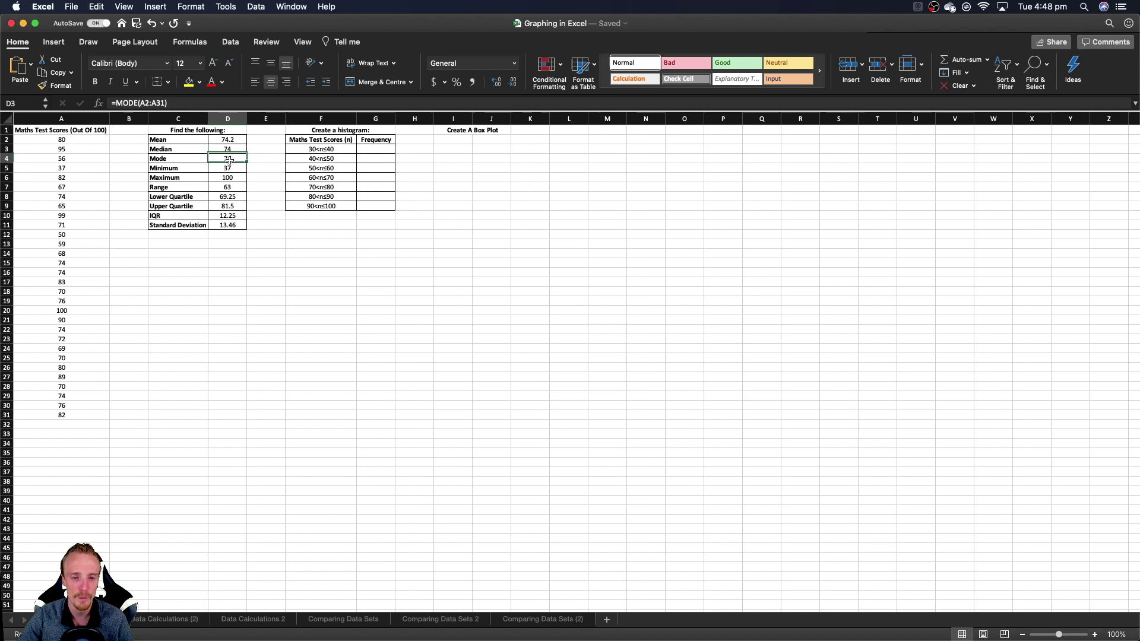
left_click(229, 170)
left_click(229, 178)
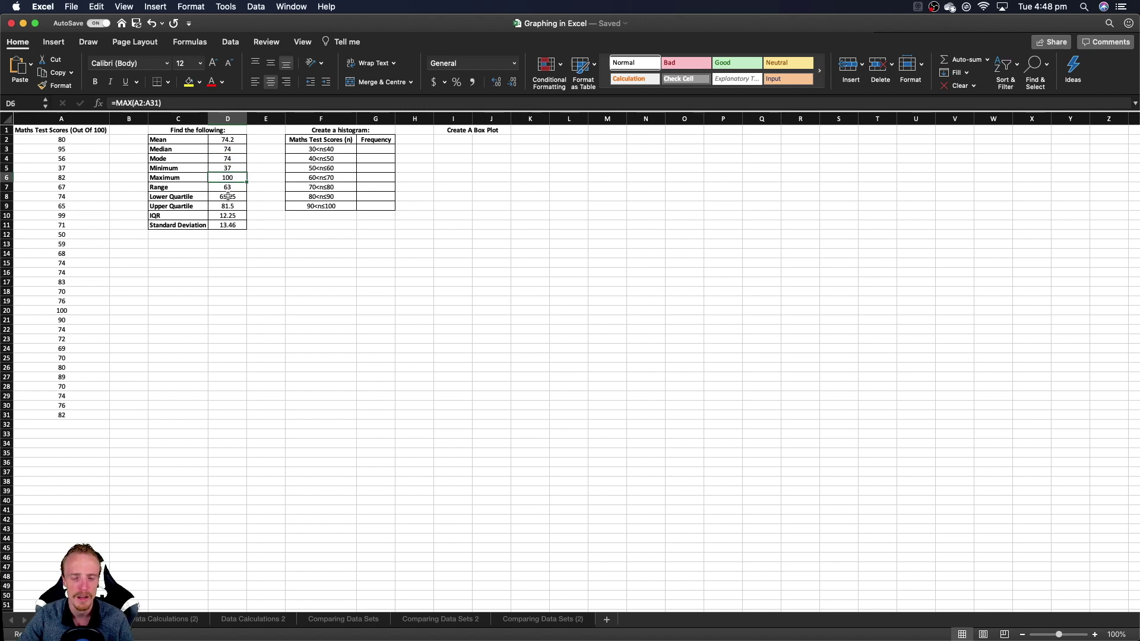
left_click(230, 188)
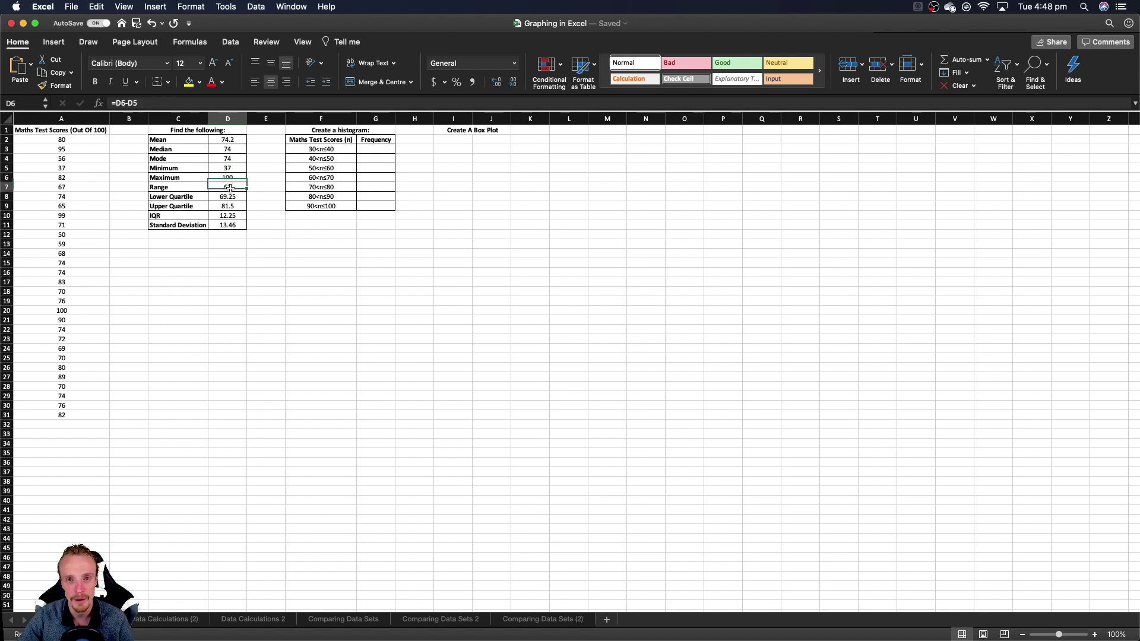
left_click(235, 141)
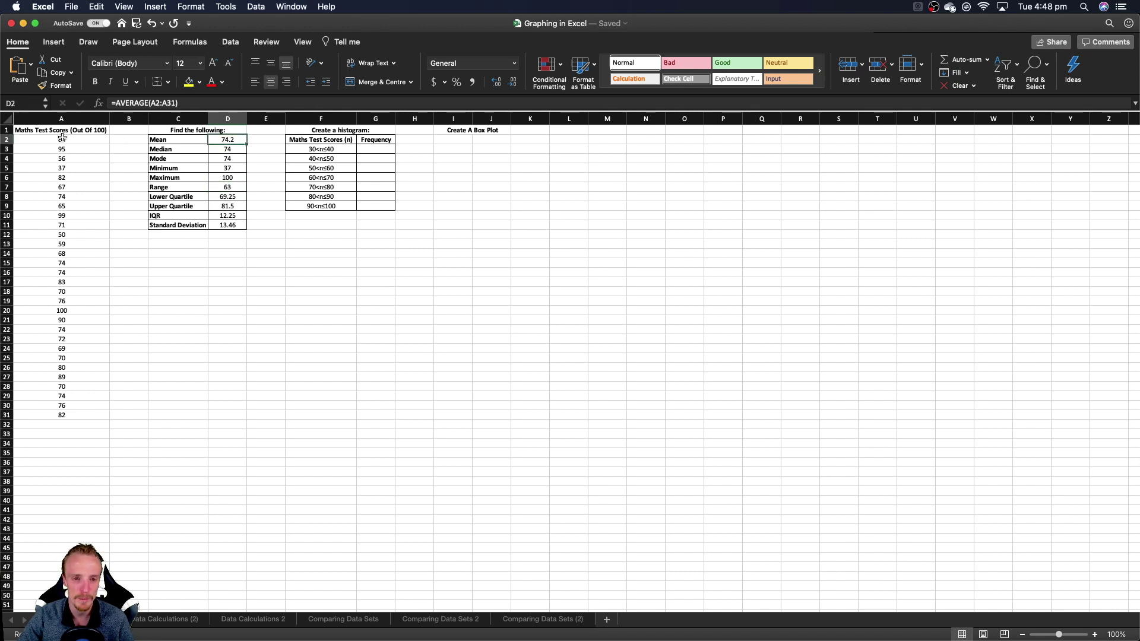
left_click_drag(63, 139, 85, 417)
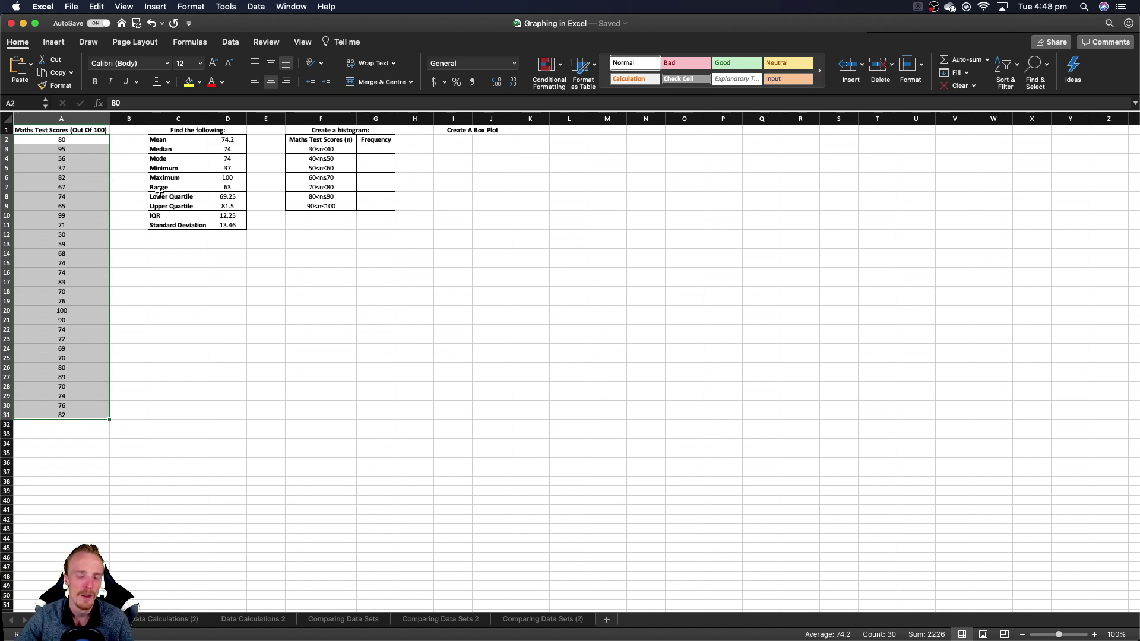
left_click(228, 140)
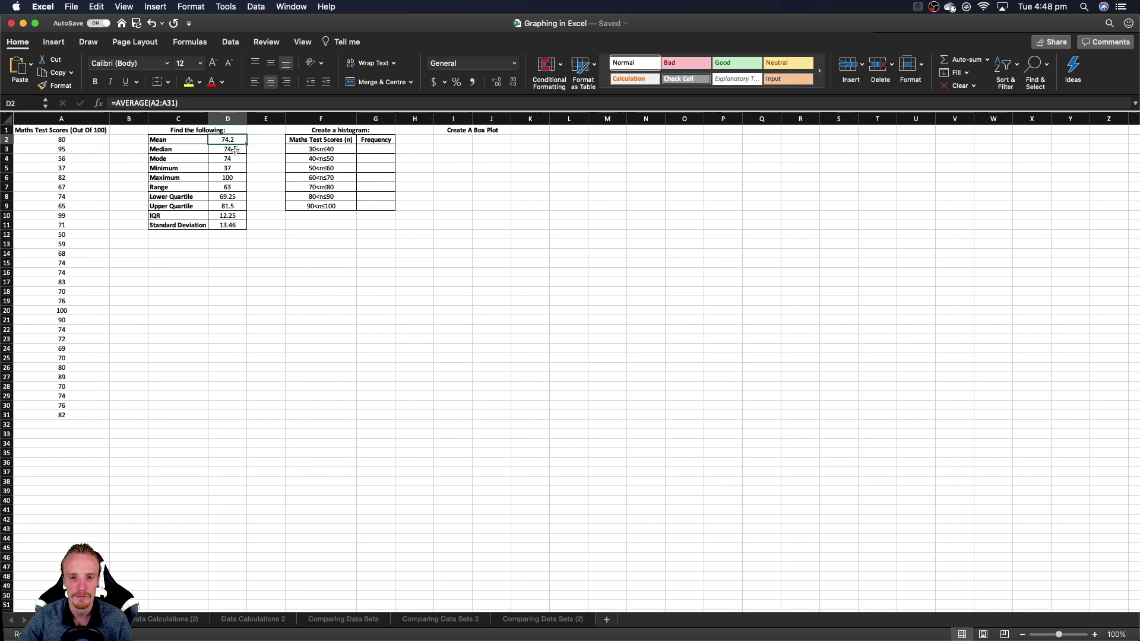
left_click(228, 158)
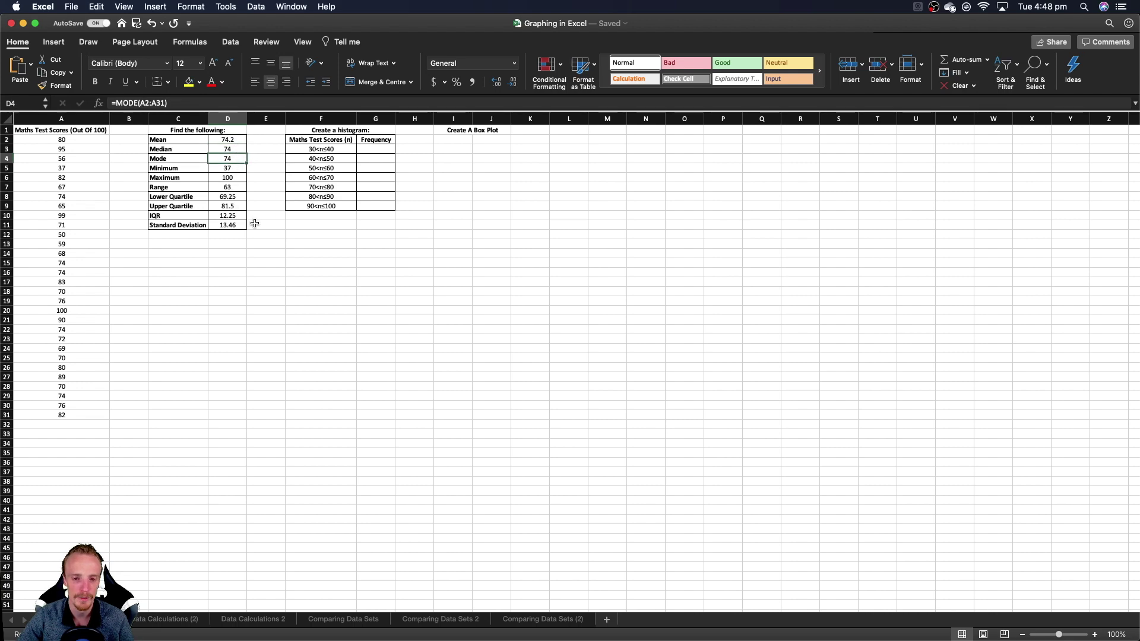